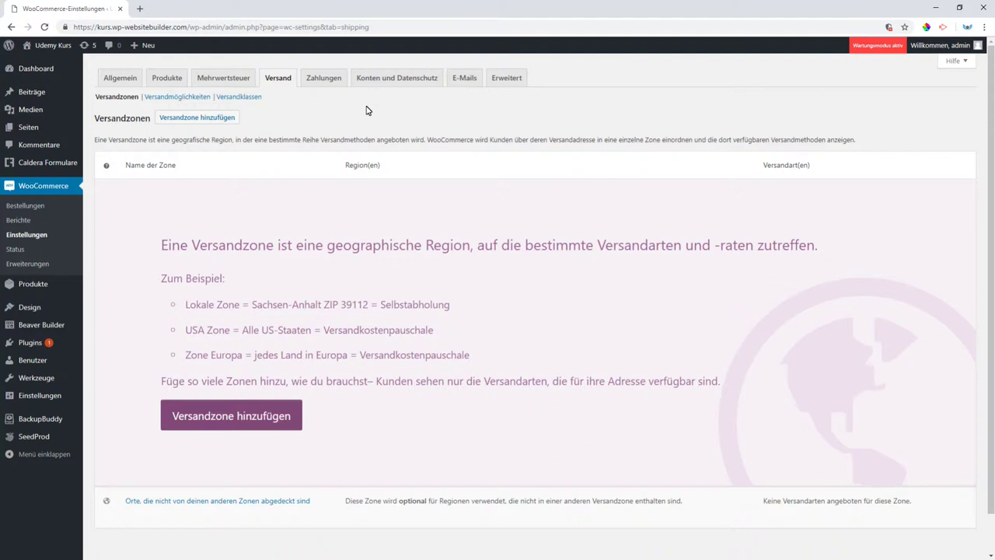
Step: Add a shipping zone named München and assign Deutschland as its region
left_click(214, 117)
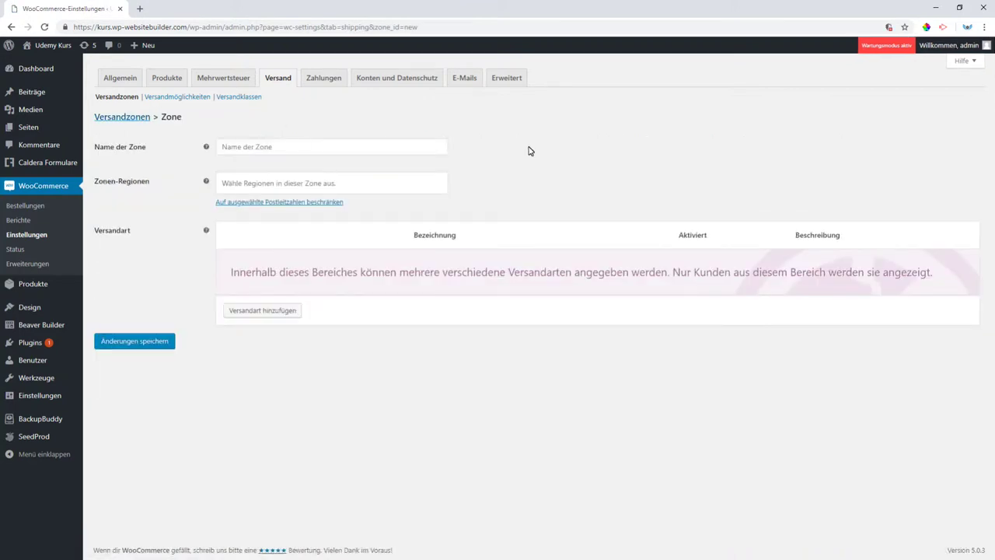
left_click(322, 150)
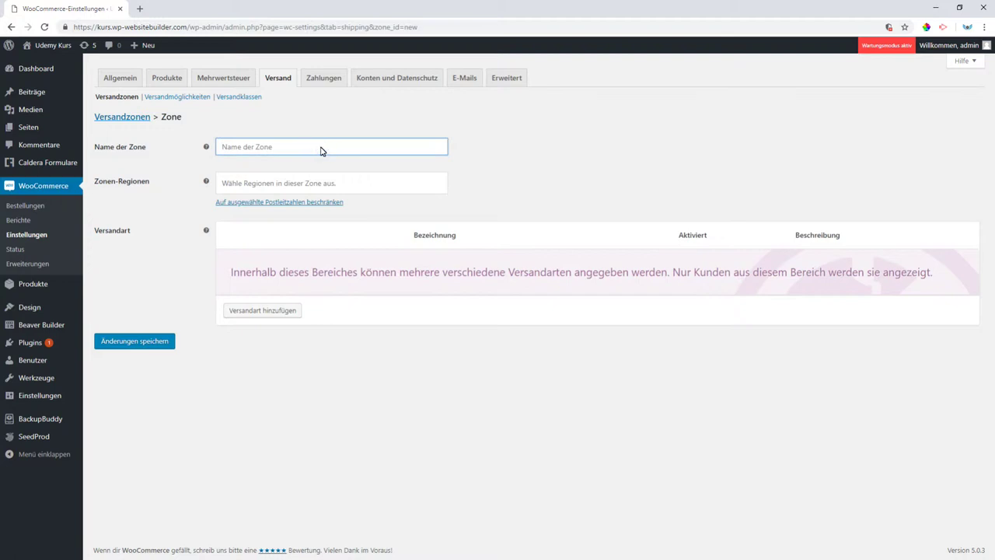
type("München")
left_click(238, 185)
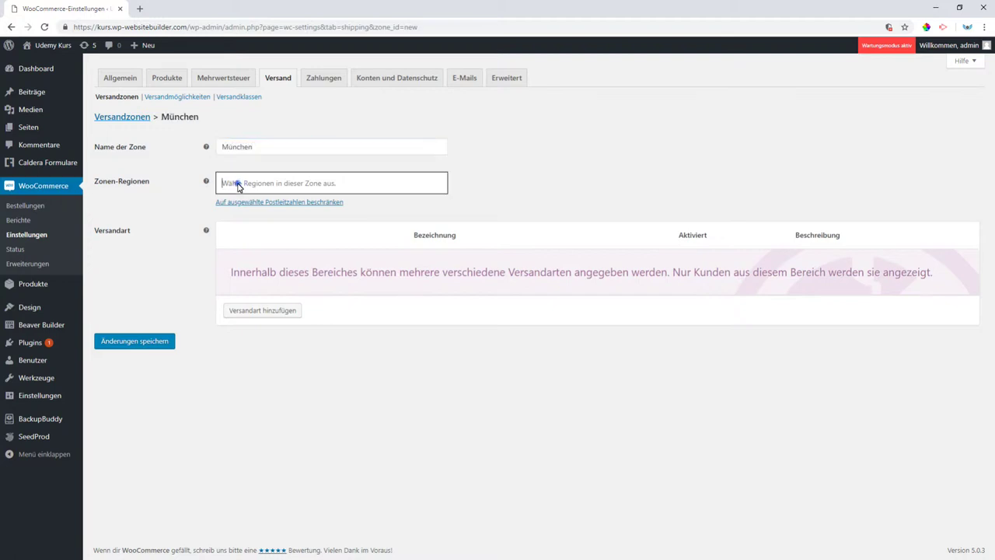
type("Deutschland")
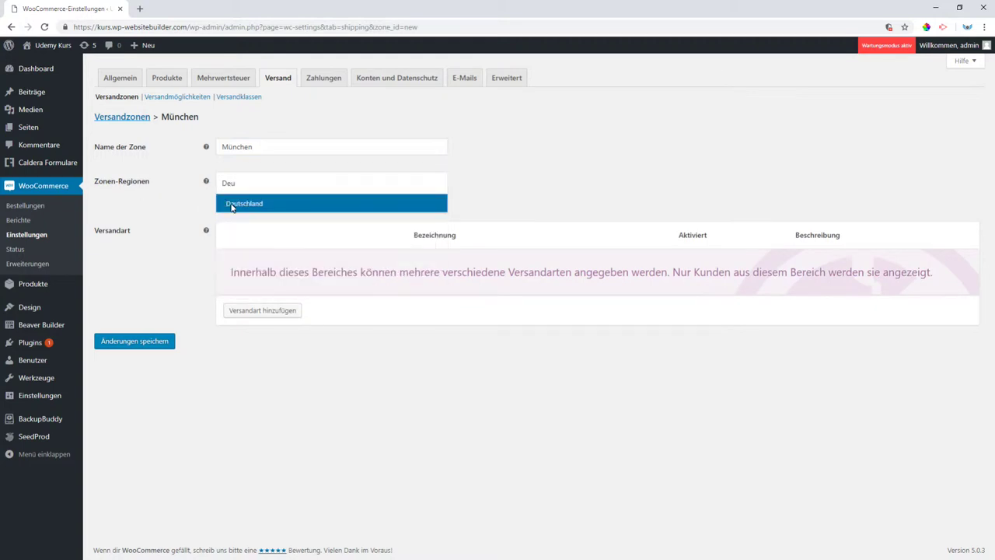
left_click(231, 204)
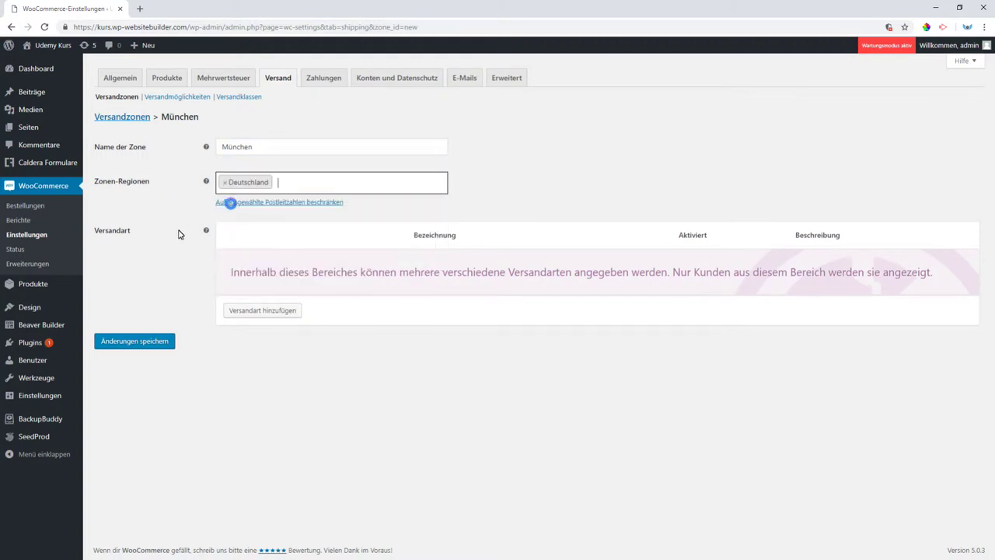
Step: Restrict the München zone to the postcode patterns 80* and 81*, each on its own line
left_click(228, 204)
left_click(277, 221)
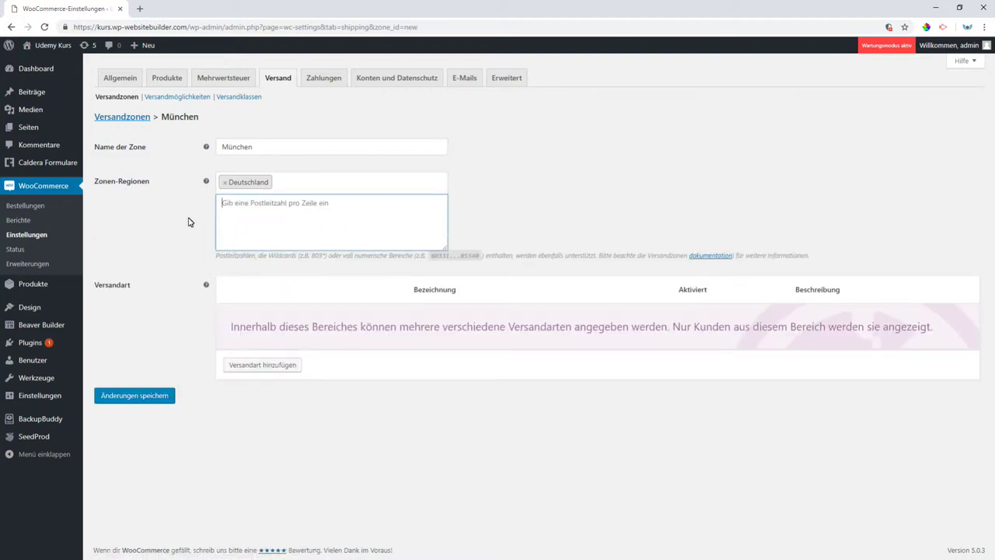
type("80")
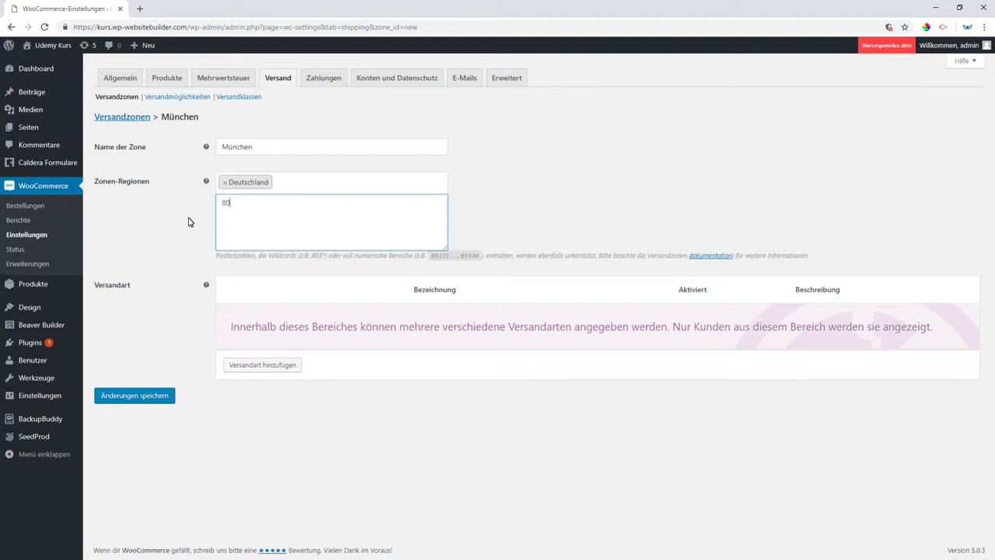
left_click(322, 257)
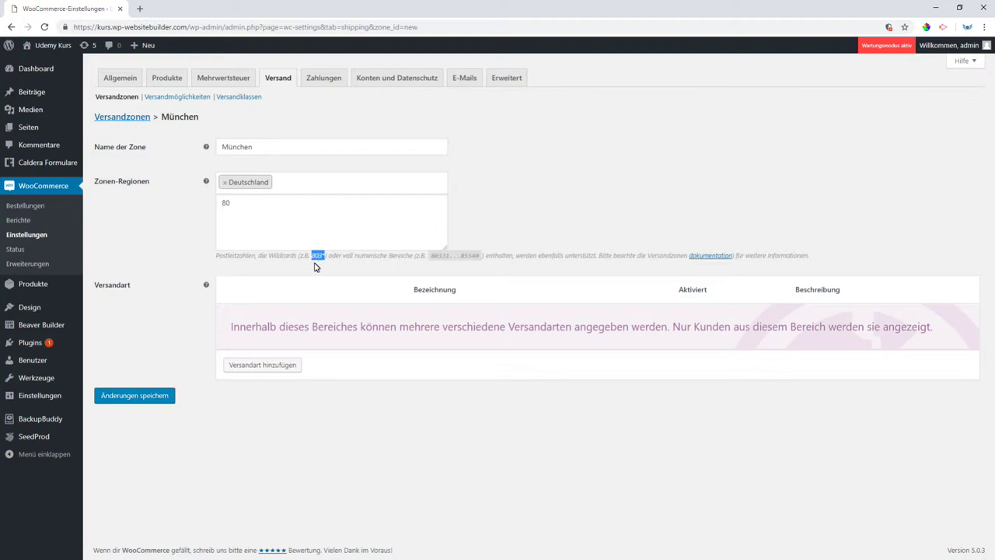
left_click(321, 258)
double_click(322, 257)
left_click(322, 258)
left_click(252, 208)
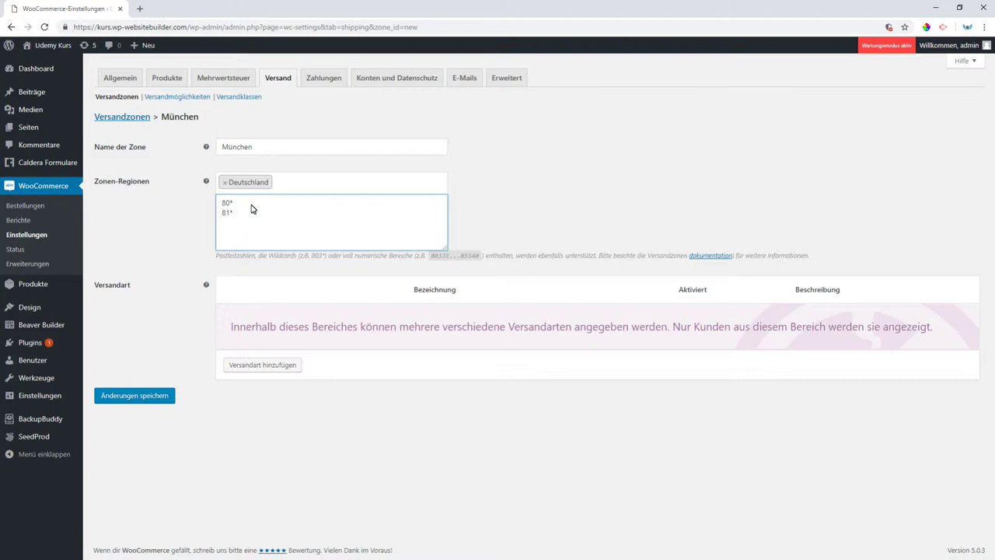
left_click(438, 259)
double_click(438, 259)
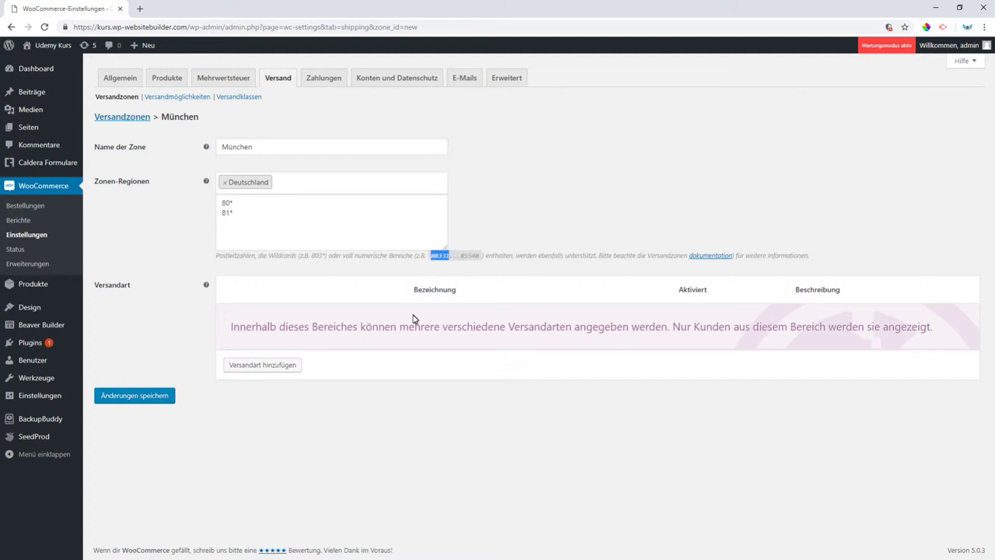
left_click(473, 243)
Step: Add the shipping method Versandkostenpauschale to the München zone and set its cost to 3.99
left_click(279, 367)
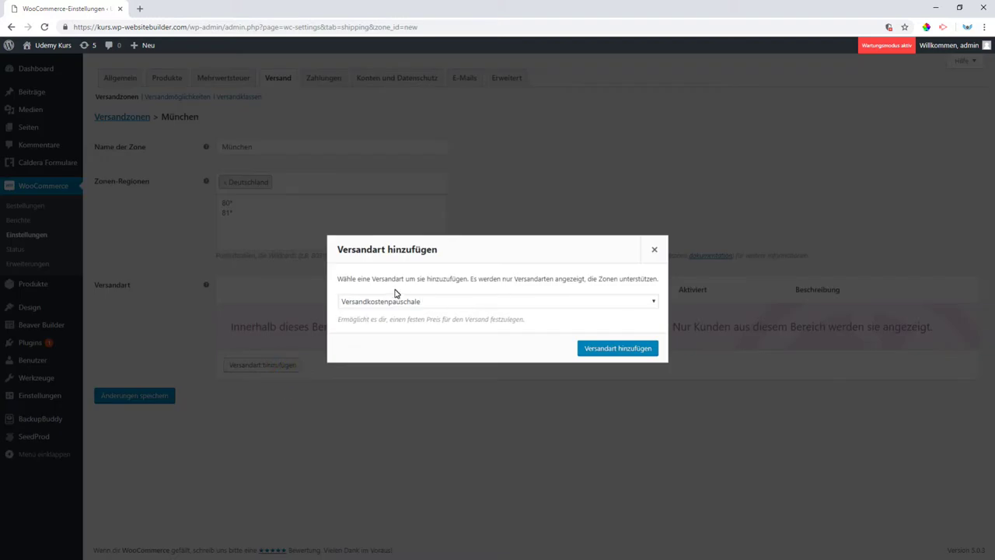
left_click(638, 349)
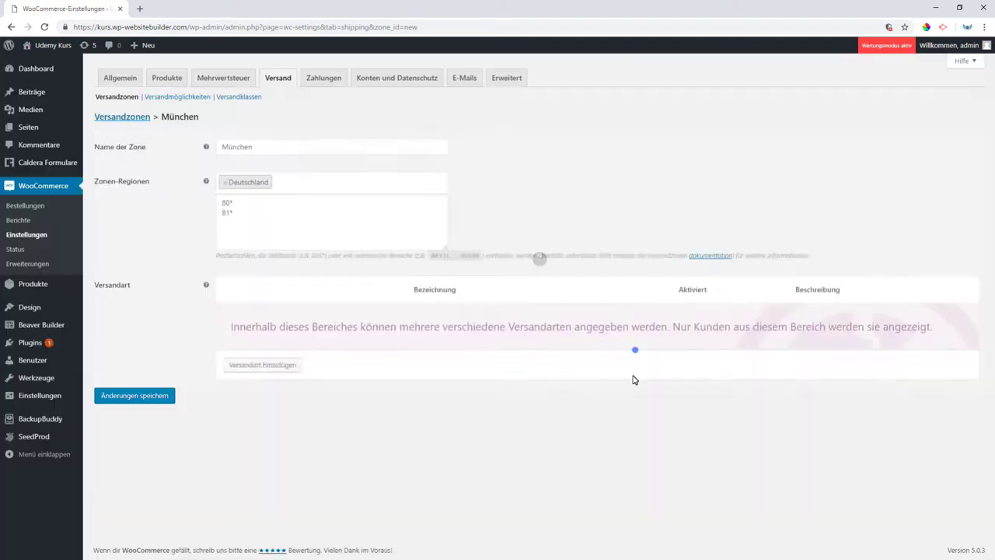
mouse_move(336, 312)
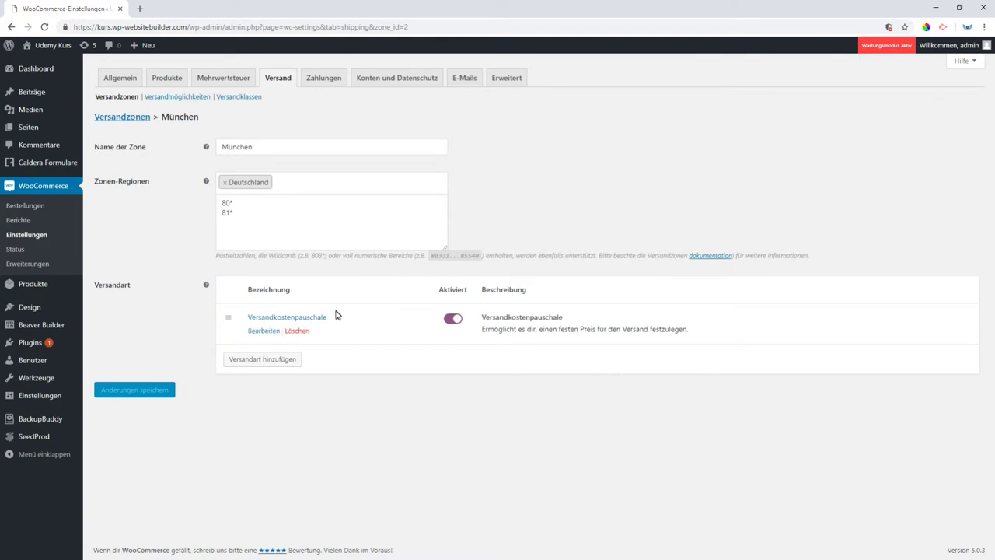
left_click(263, 330)
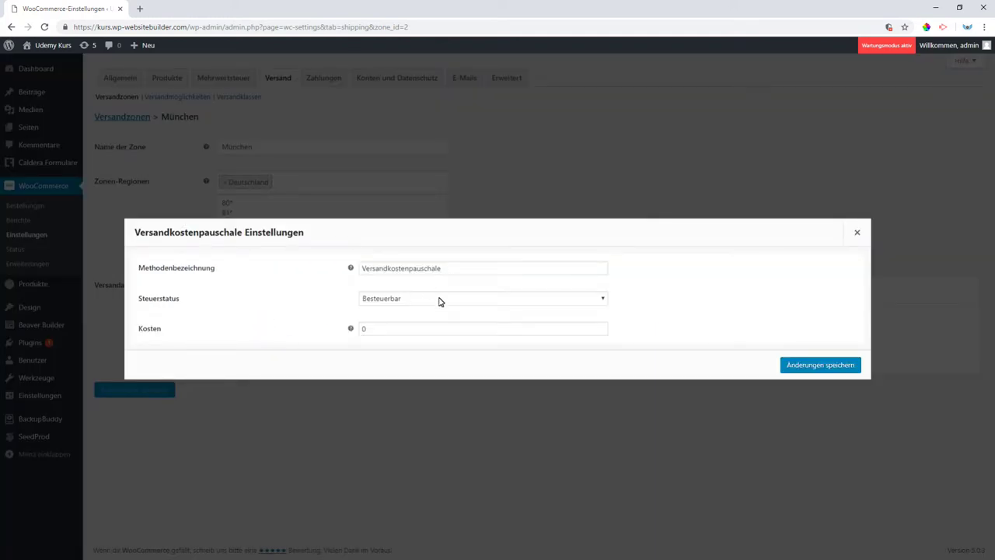
left_click(409, 331)
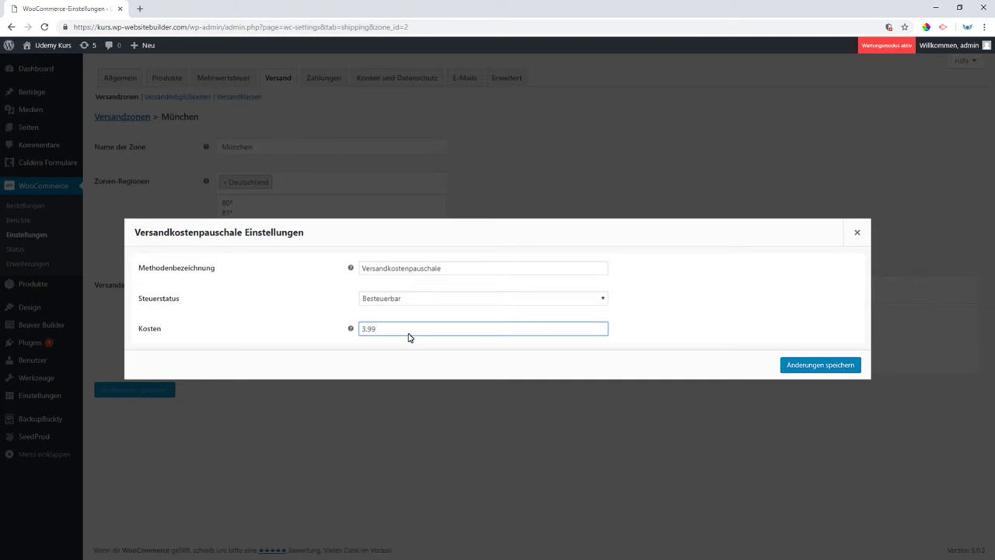
left_click(284, 345)
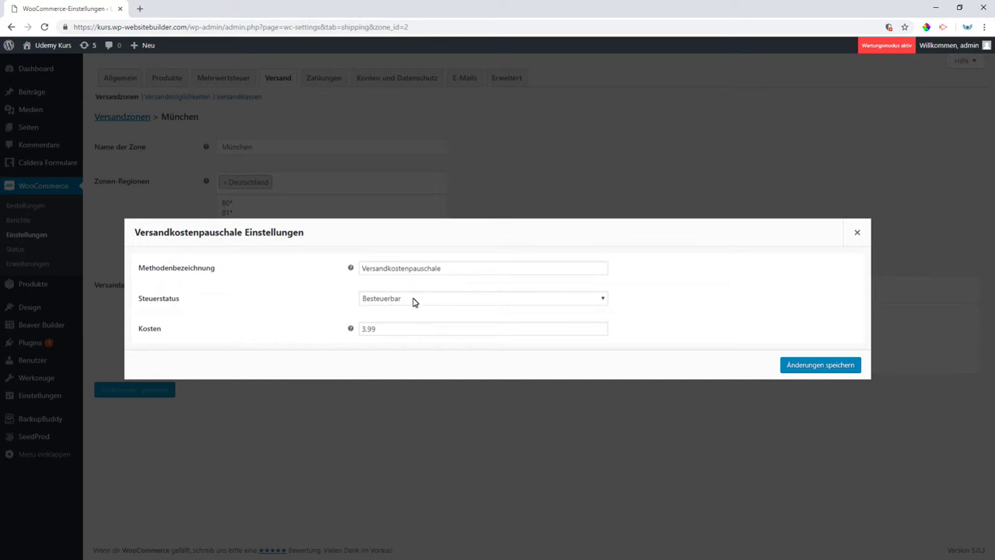
Step: Rename the flat-rate method as "Versand innerhalb München" and save its settings
double_click(440, 268)
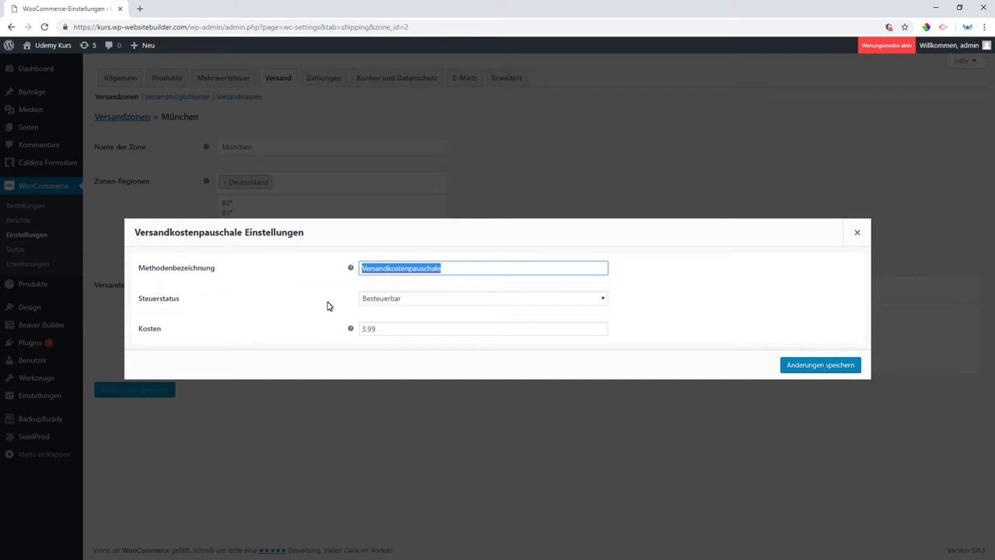
type("Versand inner")
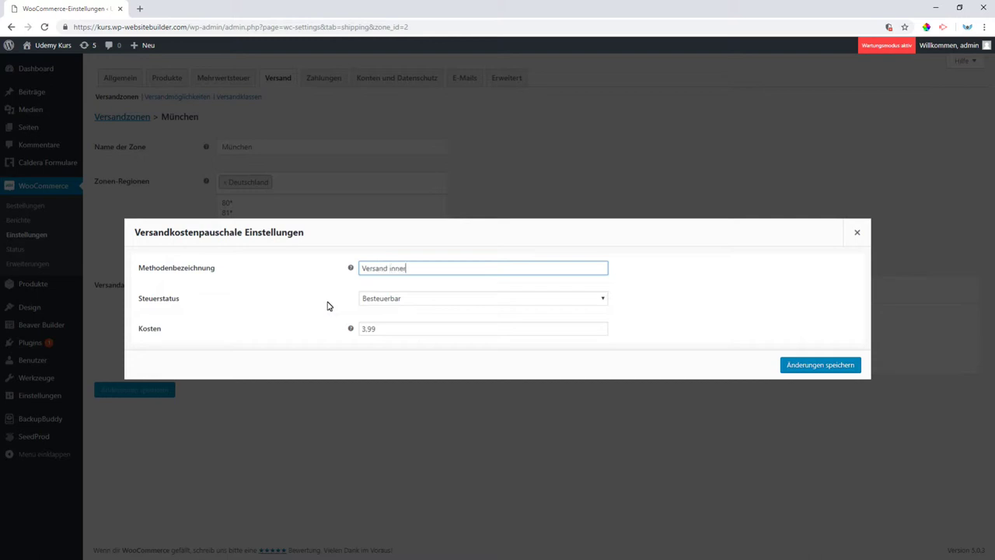
type("halb München")
left_click(809, 364)
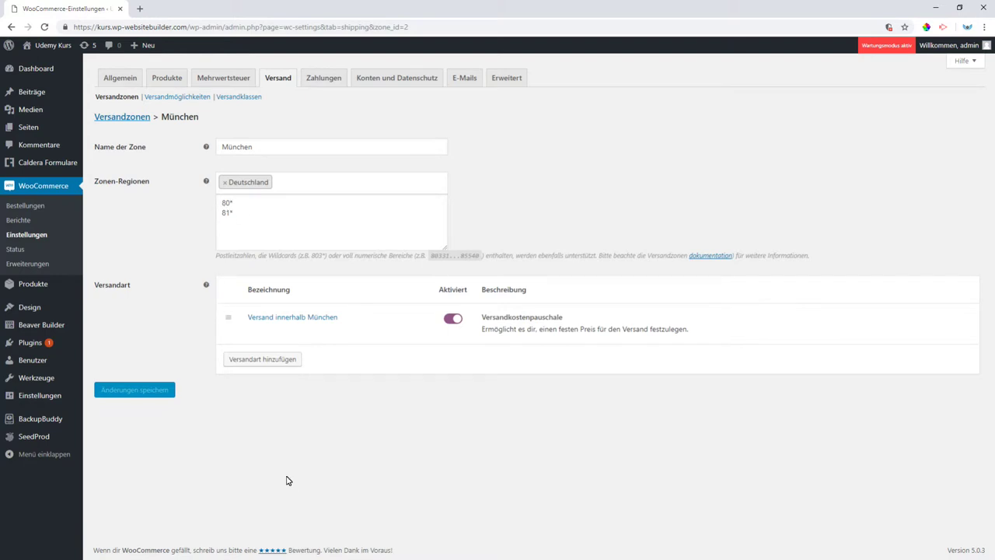
Step: Add the shipping method Abholung vor Ort to the München zone
left_click(262, 362)
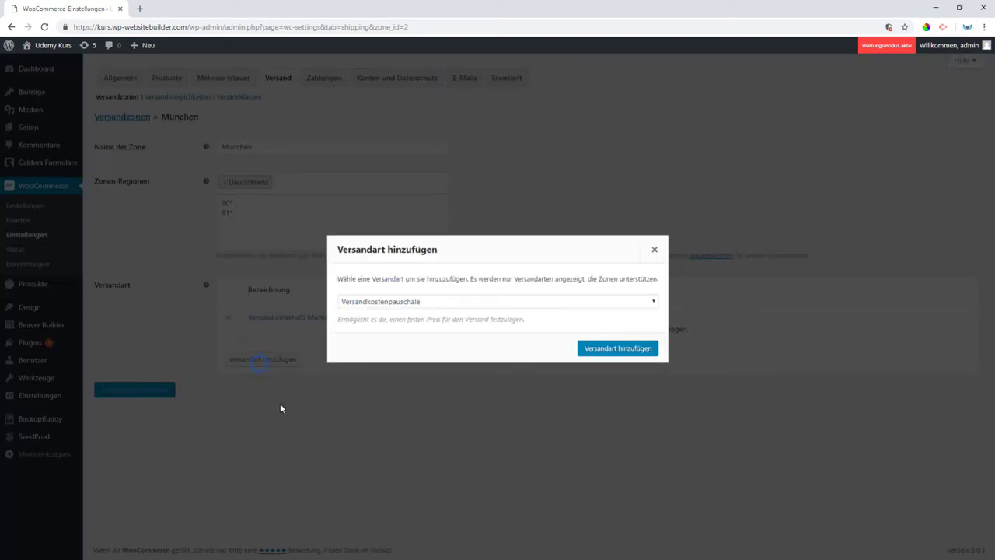
left_click(382, 300)
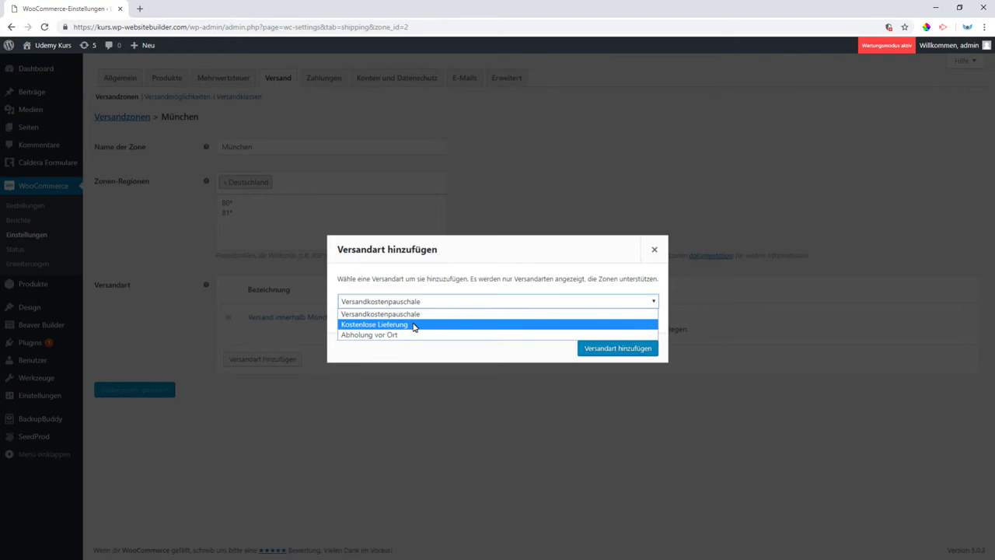
left_click(416, 336)
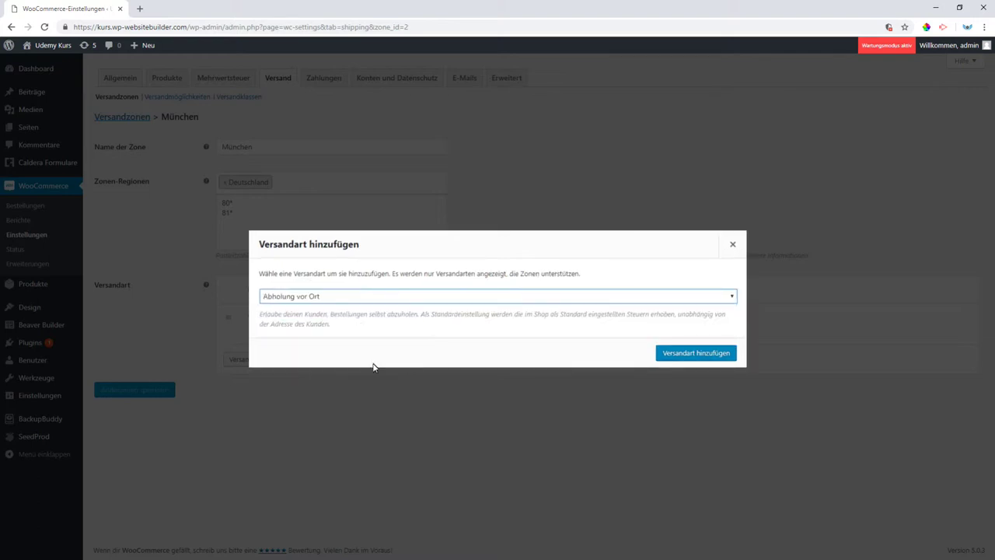
left_click(708, 355)
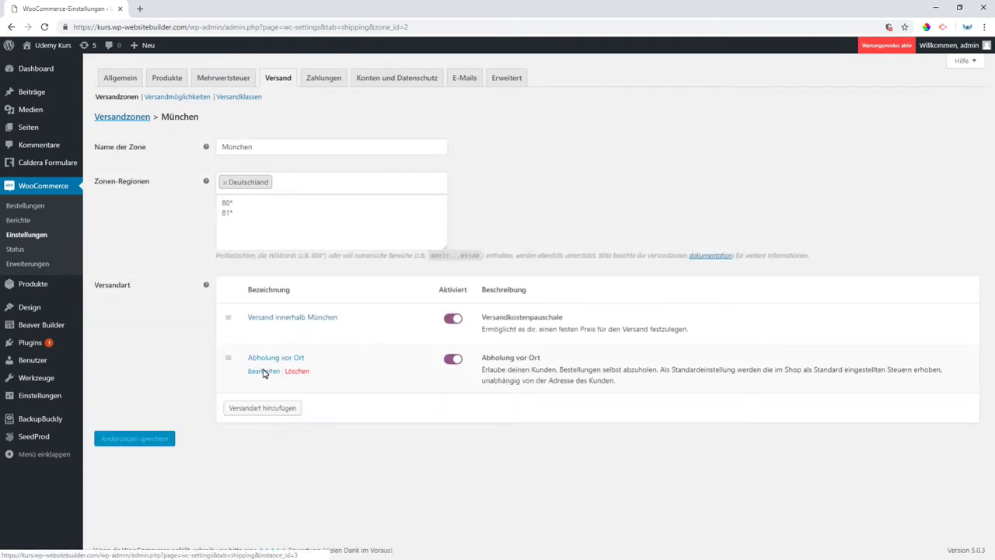
Step: Set the tax status of the Abholung vor Ort method to Keine and save its settings
left_click(264, 370)
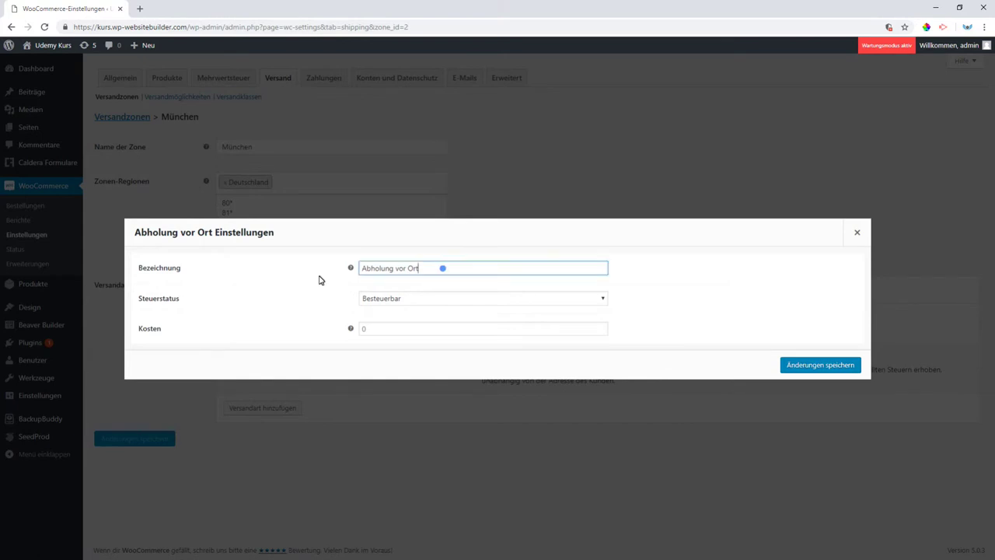
triple_click(441, 269)
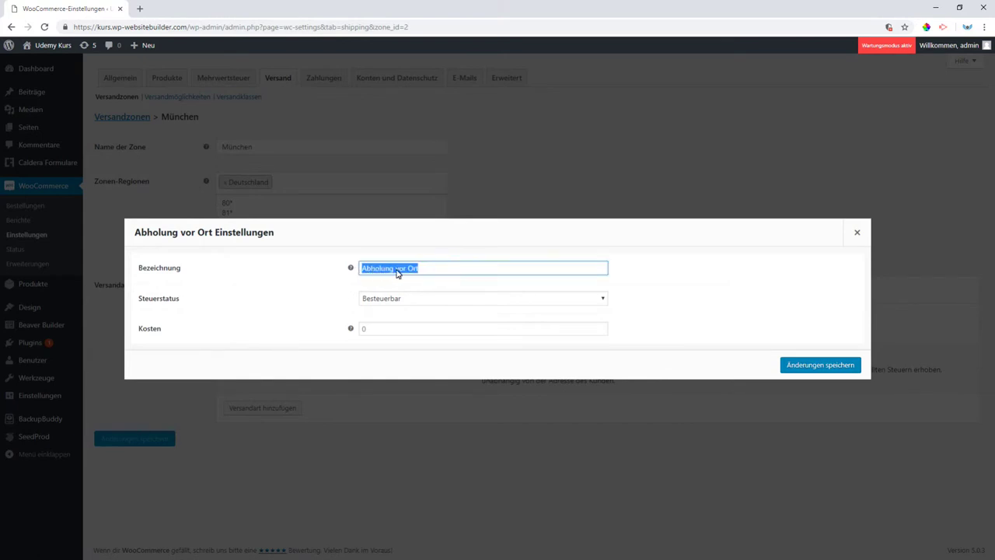
left_click(322, 283)
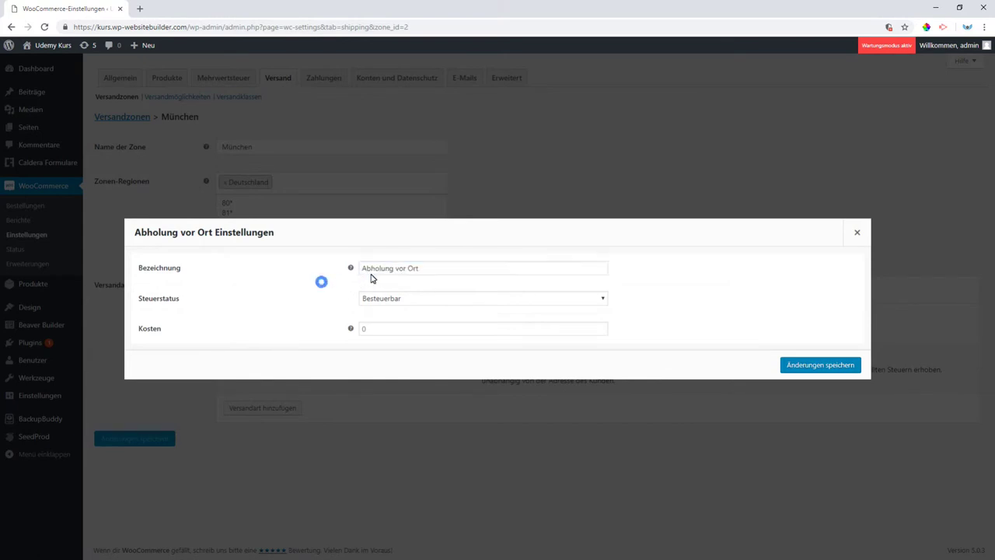
left_click(415, 303)
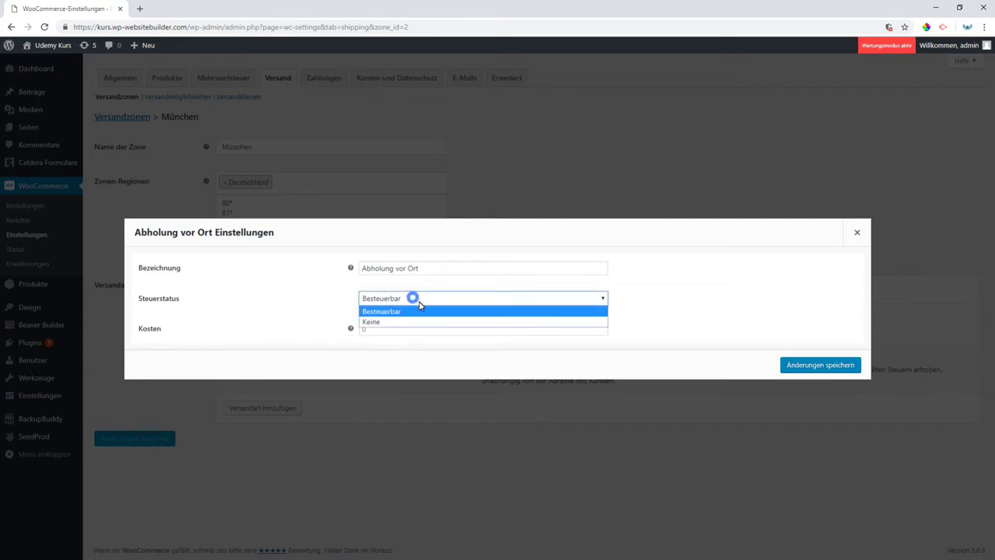
left_click(412, 319)
left_click(363, 330)
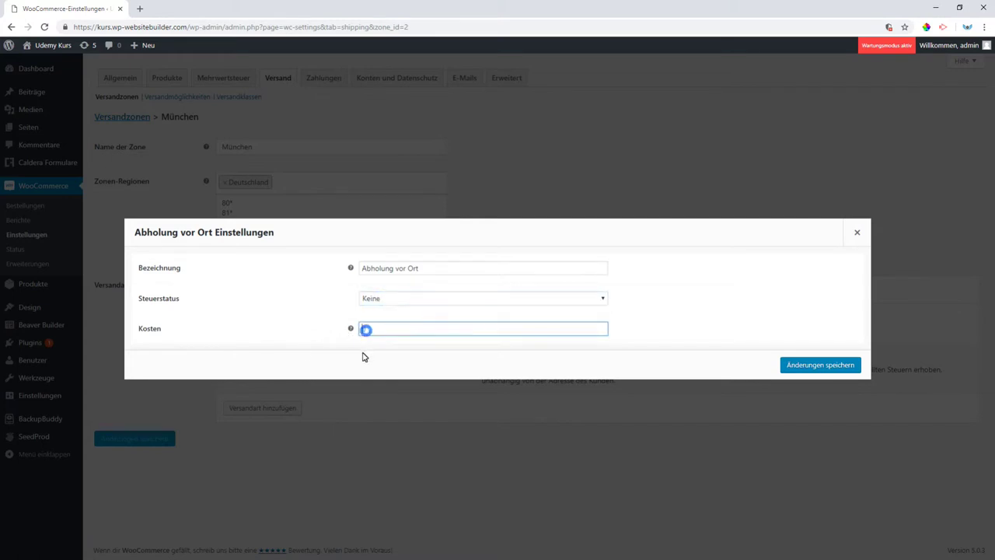
left_click(796, 365)
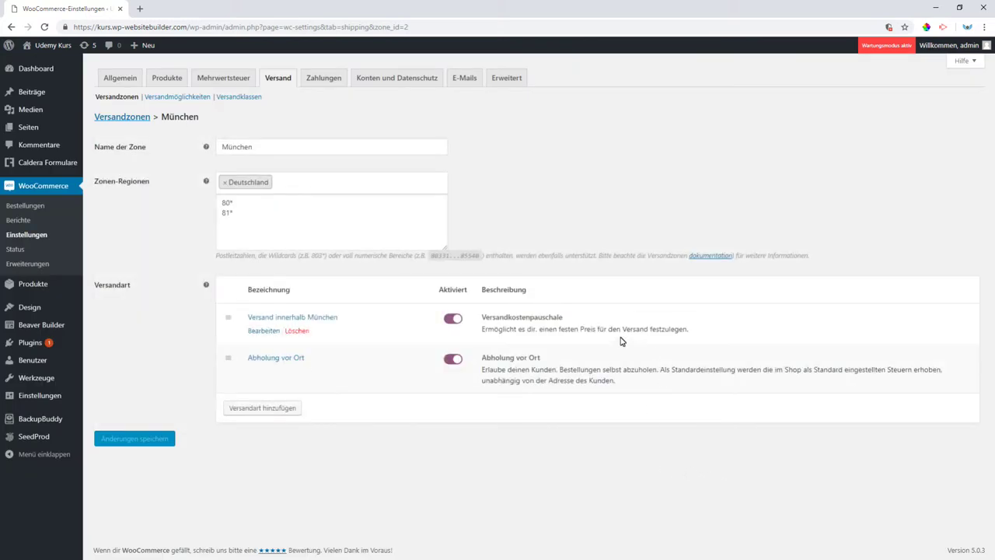
Step: Return to the shipping zones overview and start a new zone named "Deutschland"
mouse_move(487, 322)
mouse_move(265, 354)
left_click(118, 118)
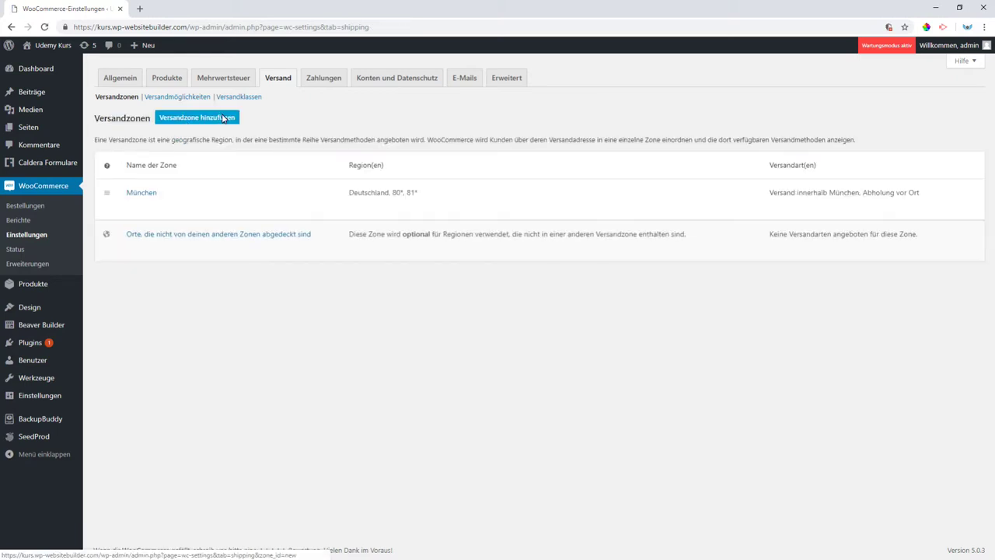
left_click(190, 119)
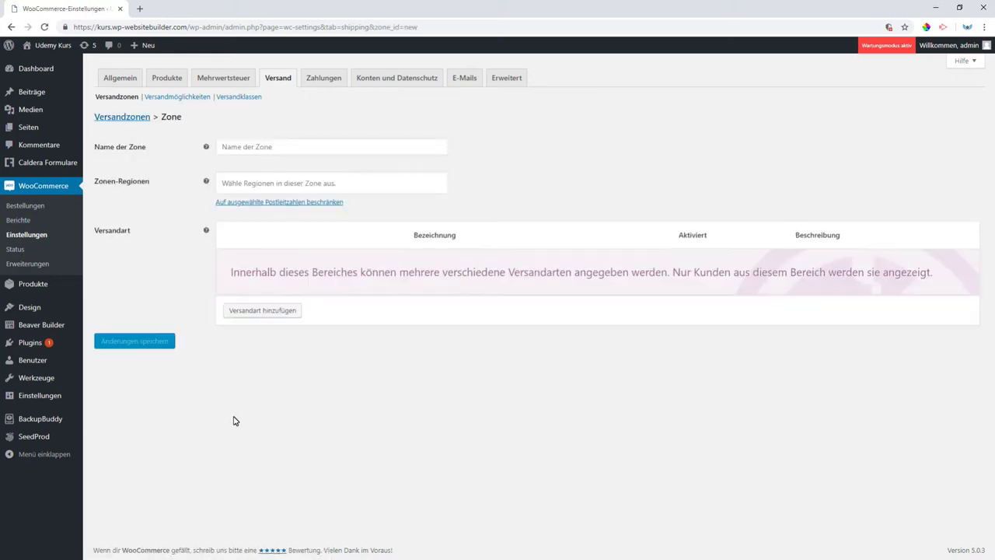
left_click(249, 148)
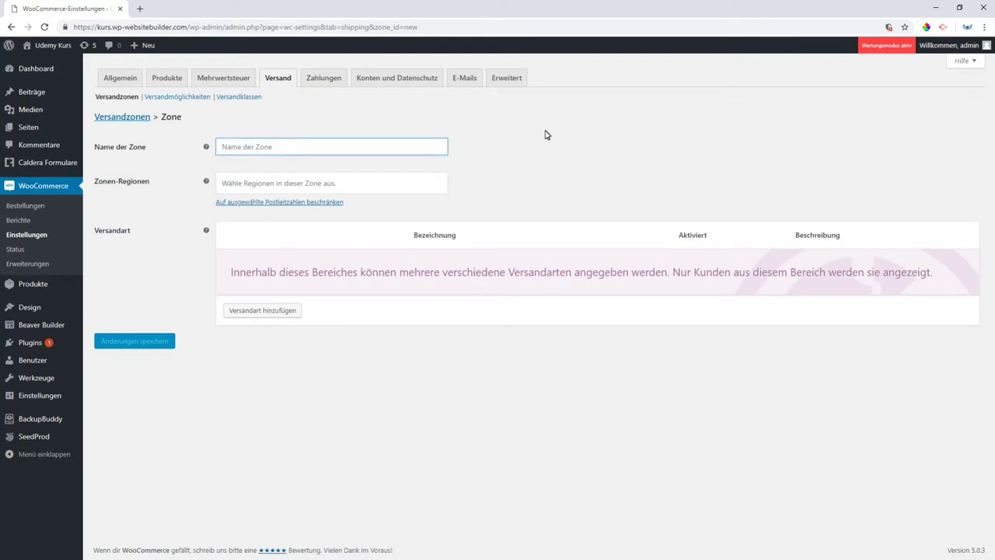
type("Deuts")
type("chland")
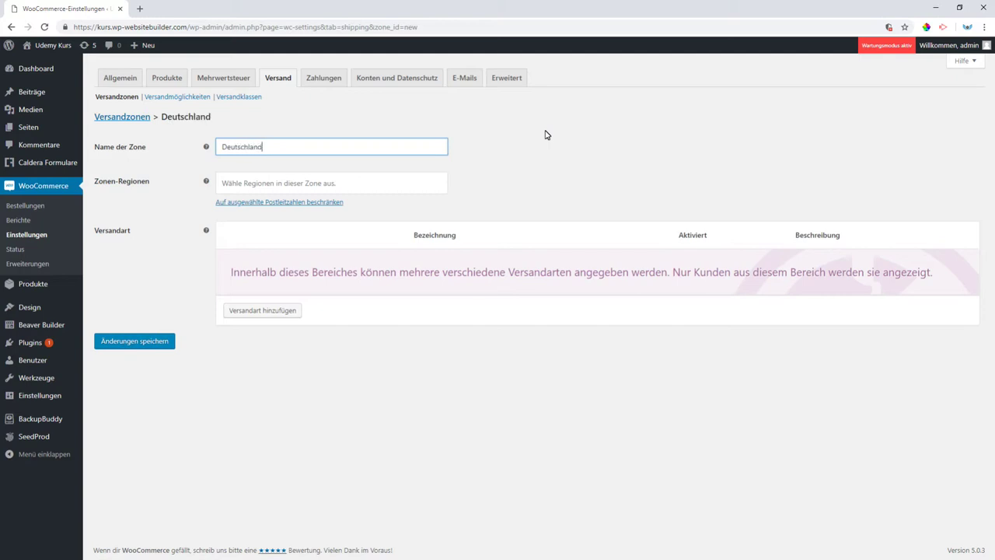
Step: Assign the region Deutschland to the new Deutschland zone
left_click(385, 183)
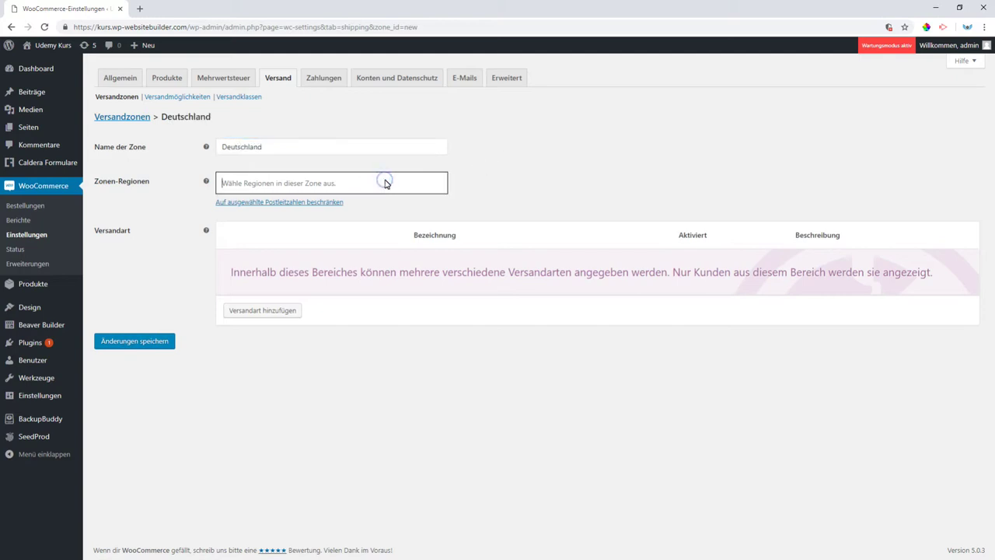
type("De")
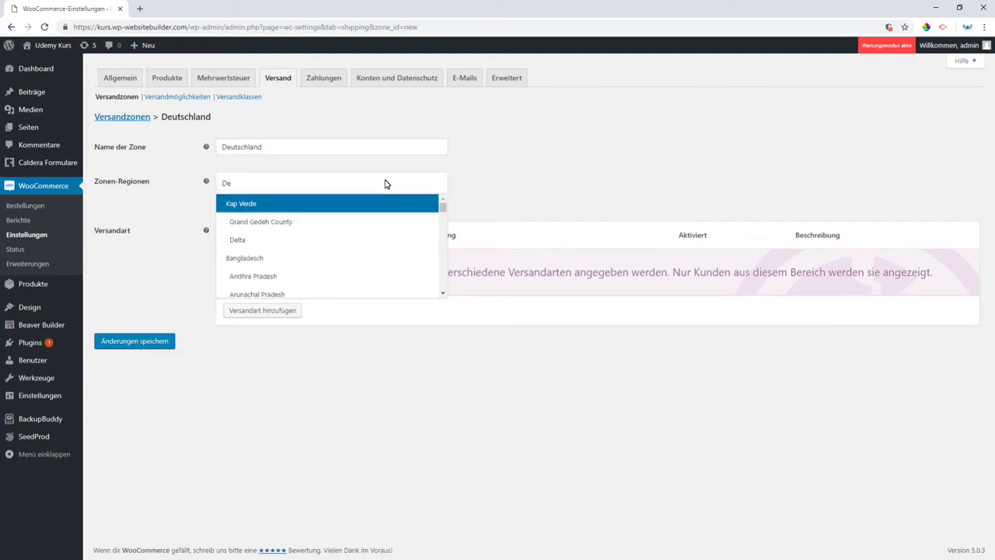
type("ut")
left_click(342, 205)
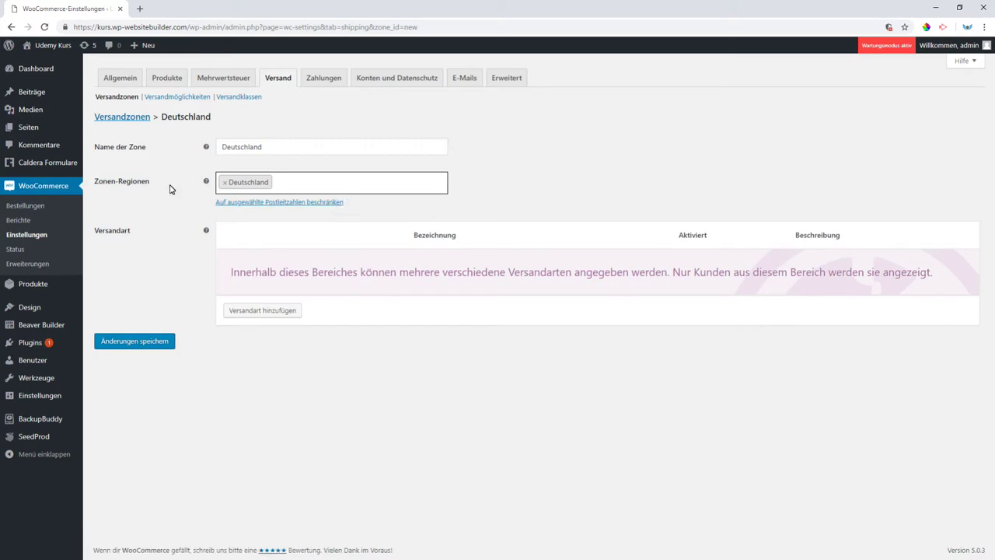
Step: Limit the Deutschland zone to the postcodes 0* through 7*, 82* through 89* and 9*, one per line
left_click(236, 203)
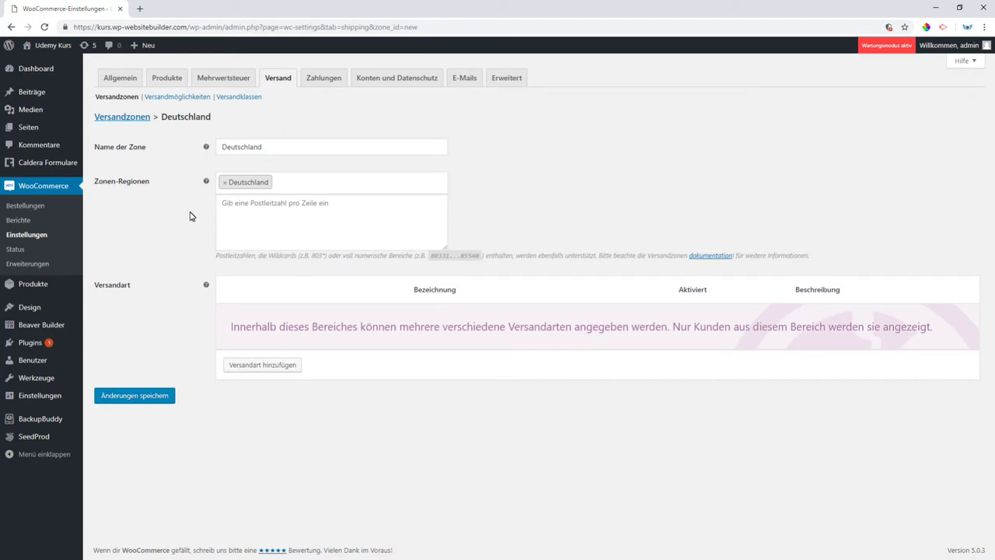
left_click(240, 210)
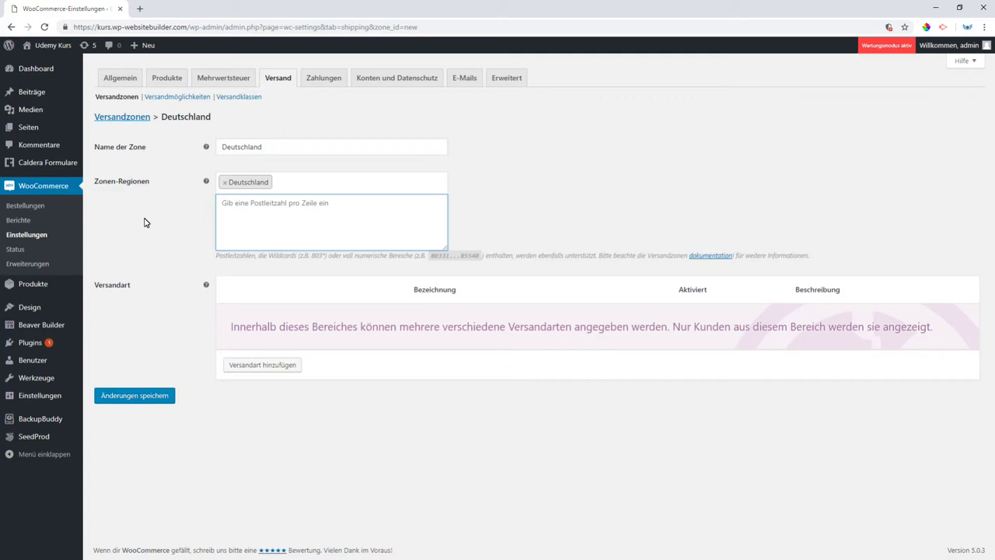
type("3* 4* 5* 6* 7* 82* 83* 84* 85* 86* 87* 88* 89* 9*")
left_click_drag(440, 250, 466, 405)
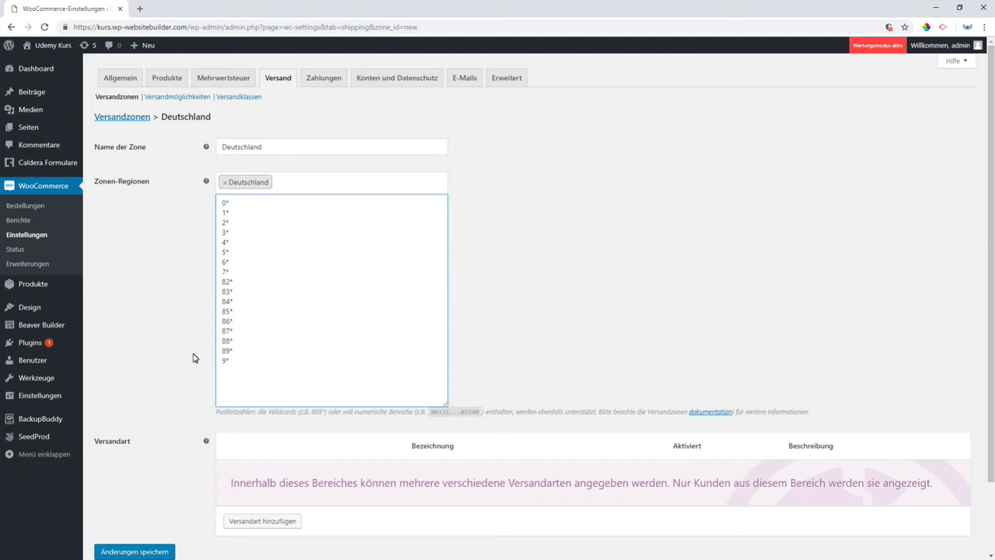
Step: Add the shipping method Versandkostenpauschale to the Deutschland zone
scroll(195, 350, "down", 2)
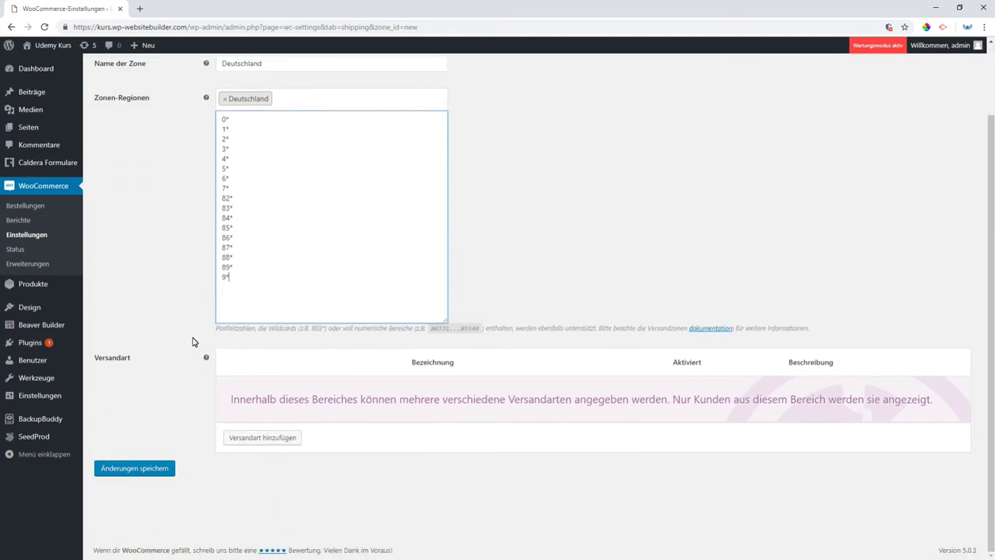
left_click(254, 440)
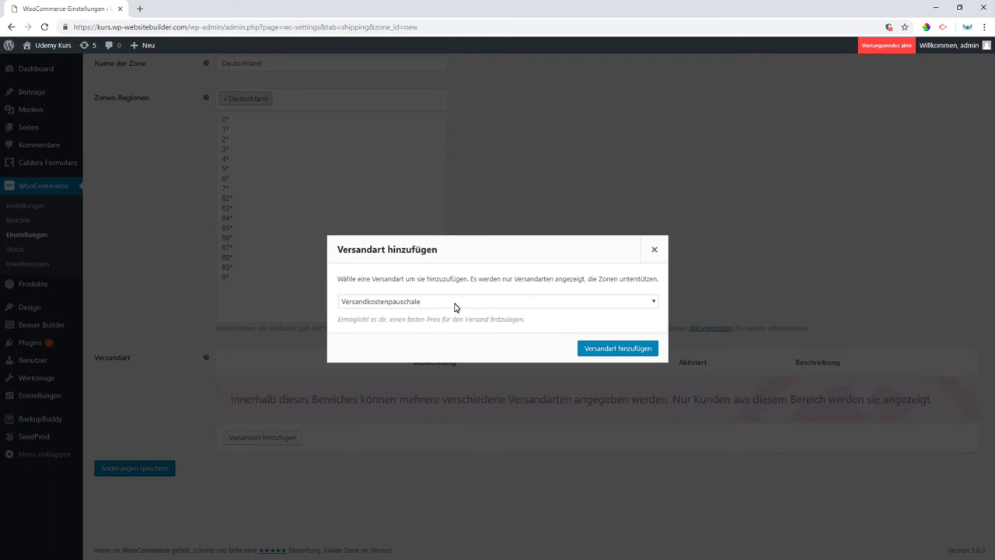
left_click(603, 351)
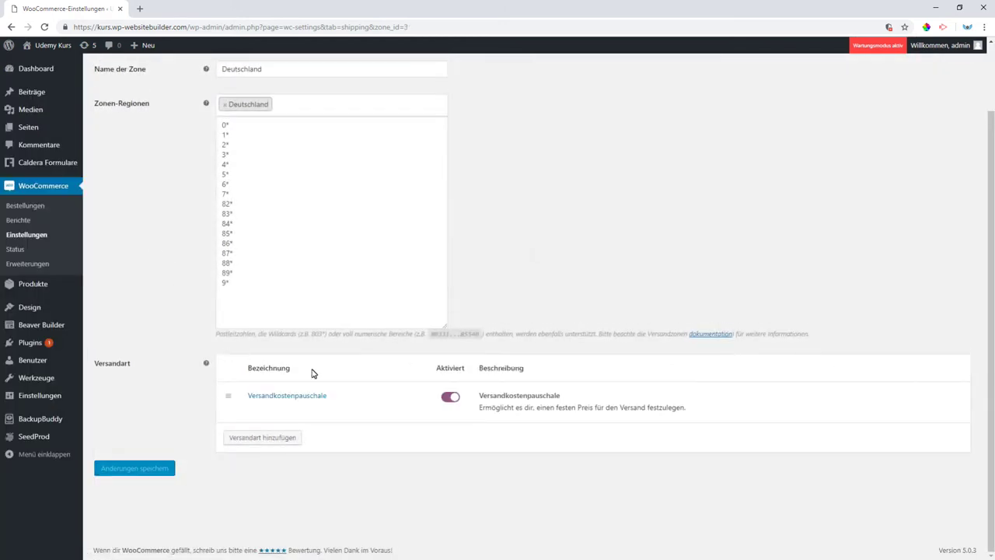
Step: Rename the Deutschland zone's flat-rate method as "Versand Deutschland", set its cost to 6.99 and save it
left_click(264, 412)
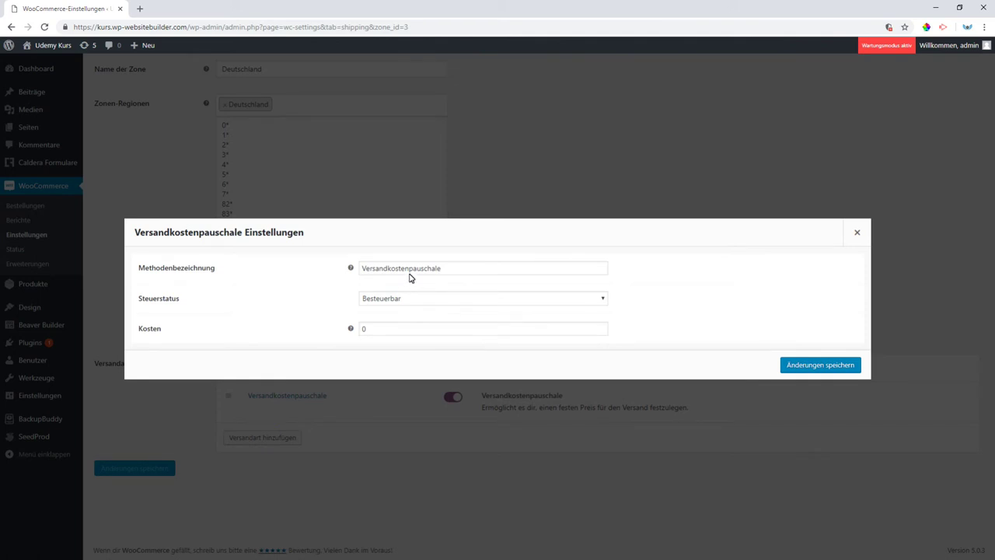
double_click(449, 268)
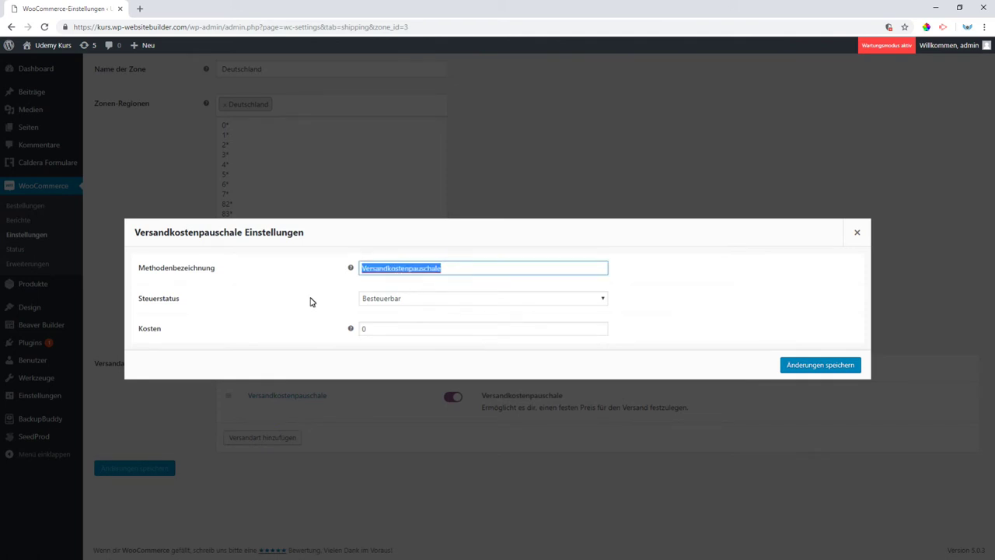
type("Ver")
left_click(345, 291)
double_click(376, 327)
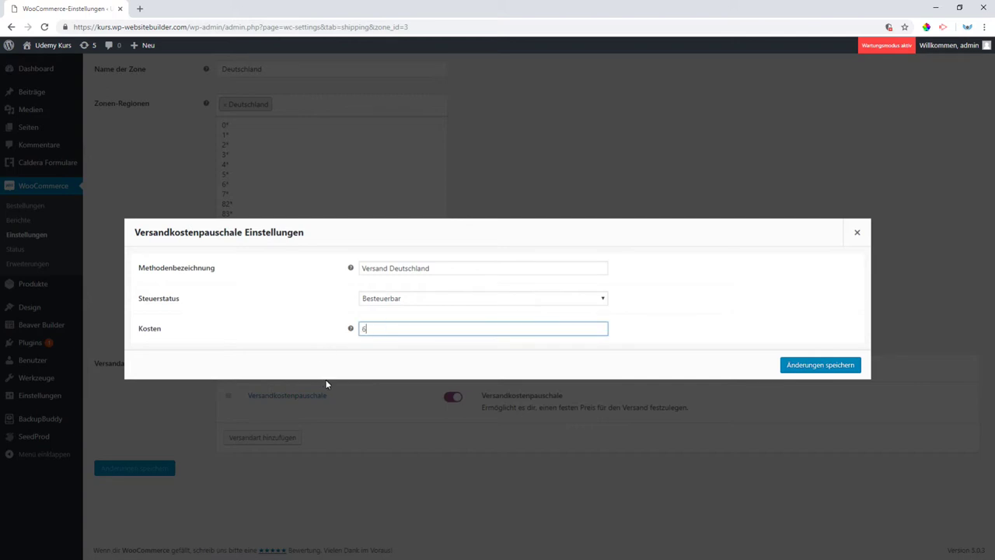
type("6.99")
left_click(856, 362)
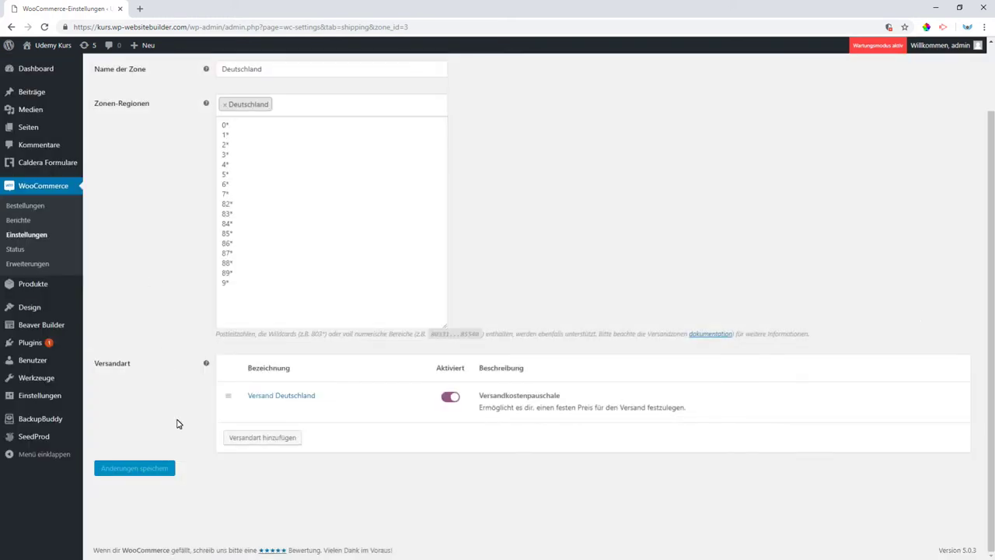
Step: Add a shipping zone named "EU gleiche Kosten" with the regions Dänemark, Frankreich, Italien, Luxemburg, Schweden, Schweiz, Spanien and Österreich
scroll(178, 423, "up", 1)
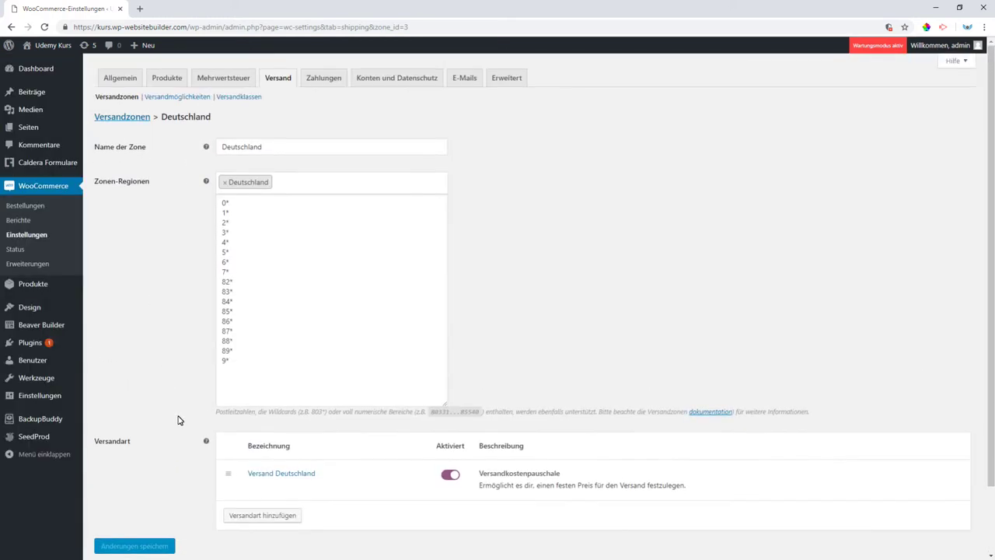
left_click(122, 117)
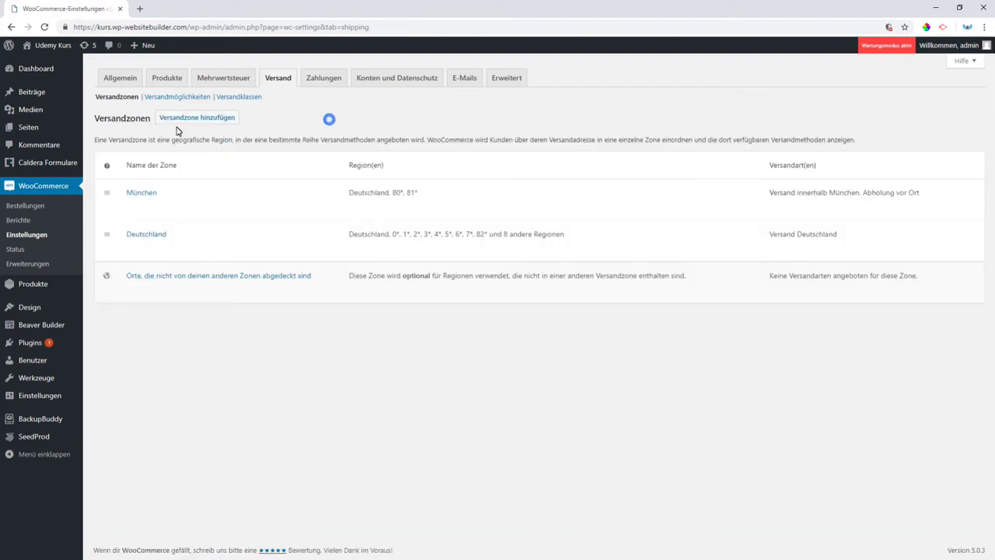
left_click(194, 118)
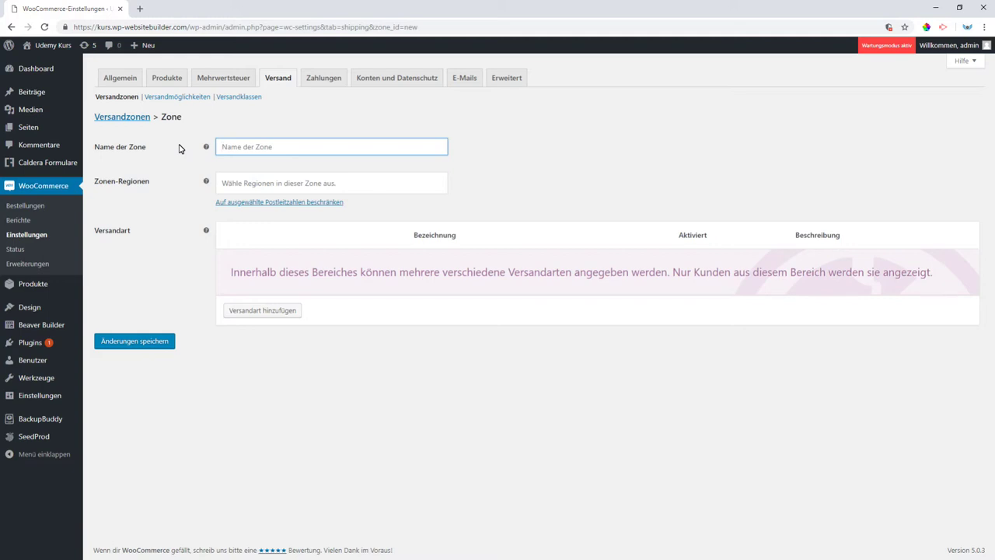
type("EU gleiche Kosten")
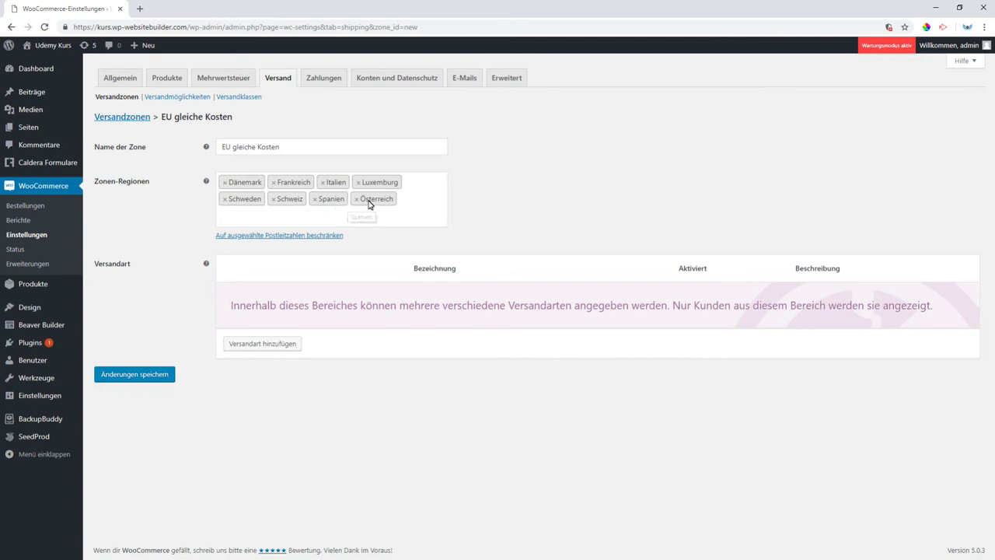
Step: Add the method Versandkostenpauschale to the EU gleiche Kosten zone and name it "Versand EU"
left_click(265, 345)
left_click(595, 357)
left_click(267, 311)
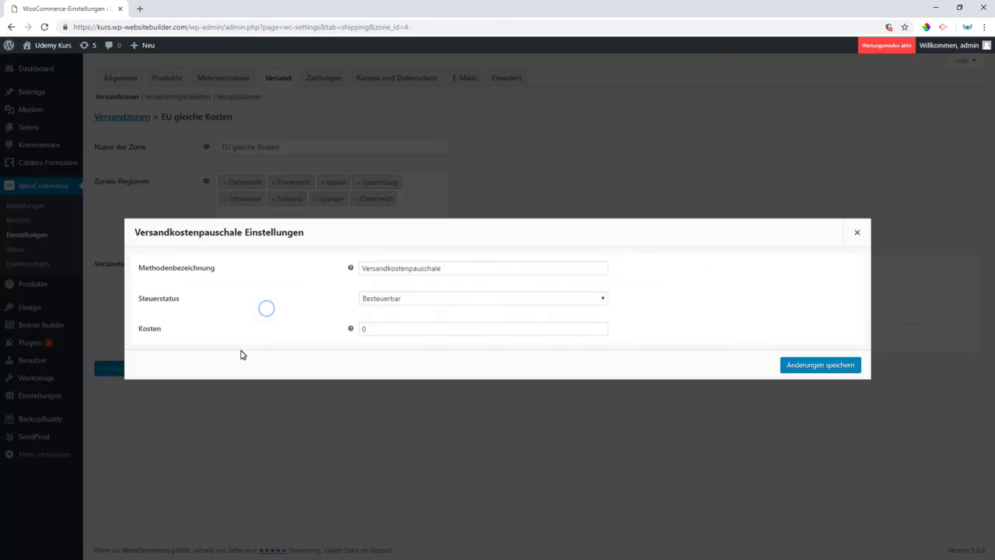
double_click(488, 269)
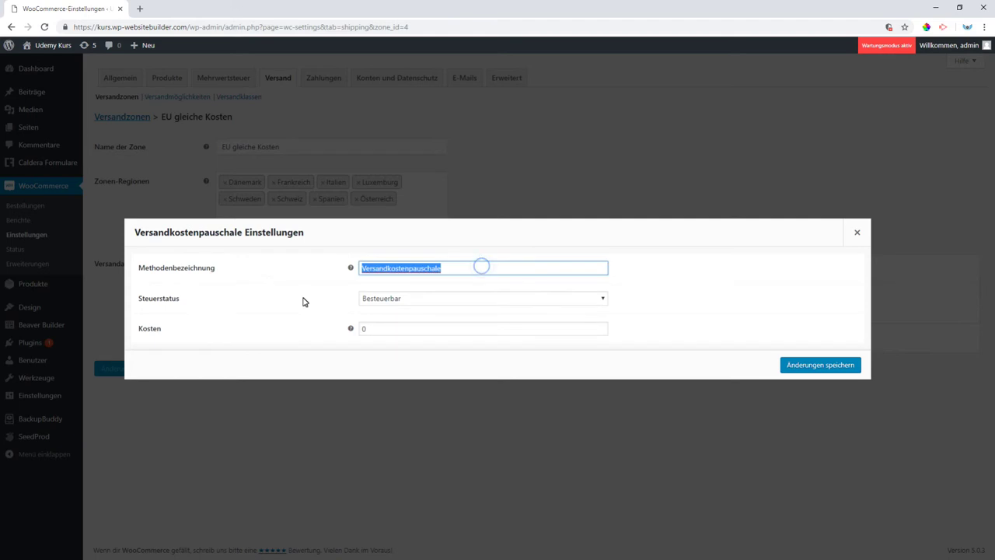
type("Versand EU")
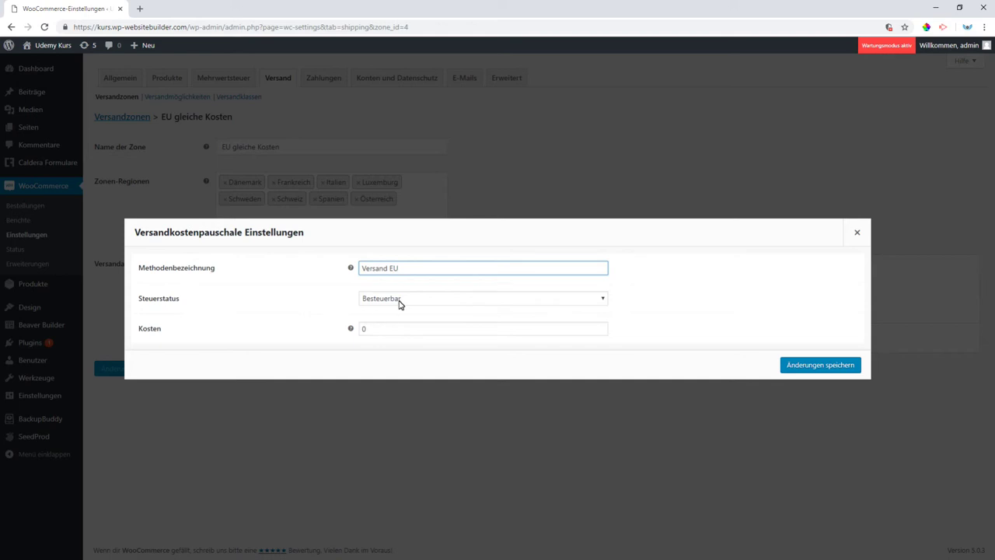
Step: Set the cost of the Versand EU method to 9.99 and save its settings
left_click(384, 333)
key("BackSpace")
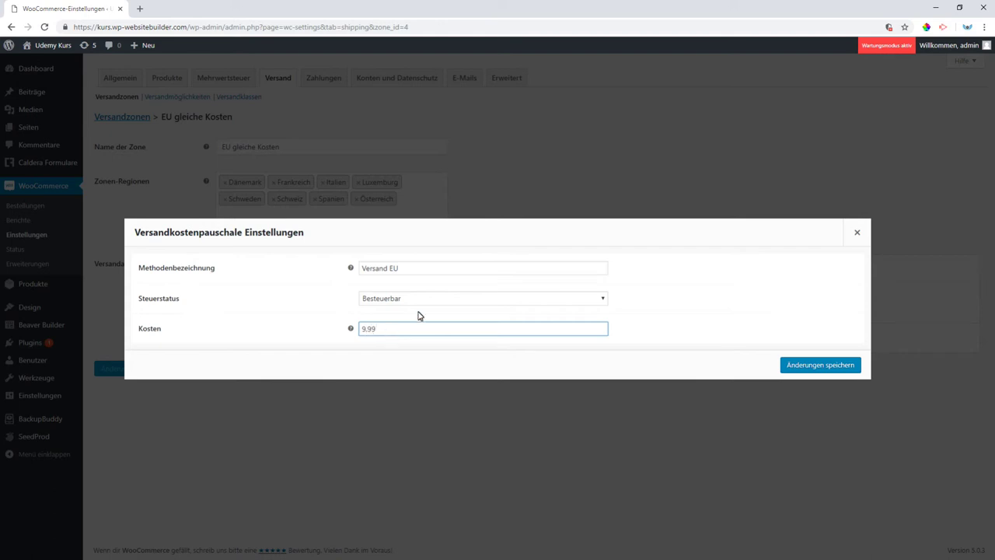
left_click(837, 371)
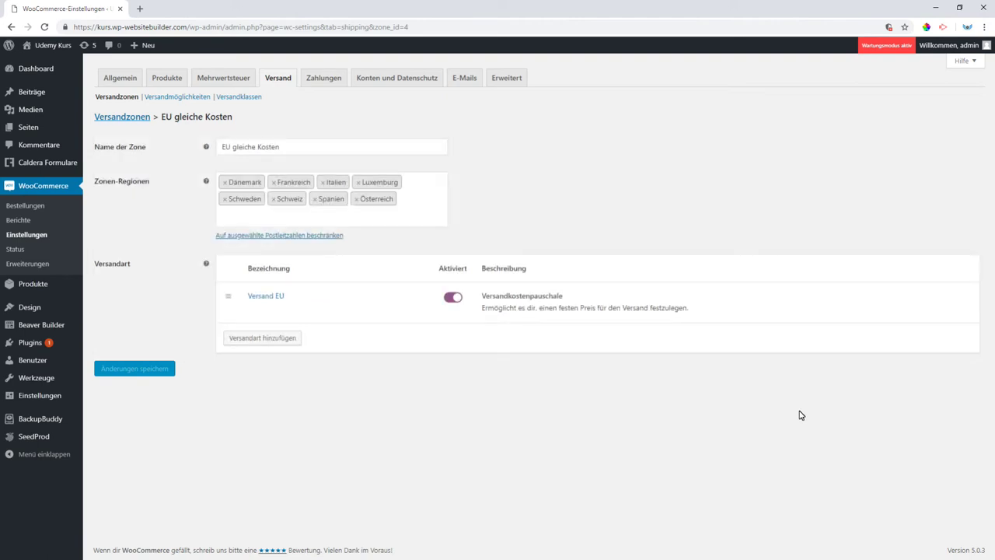
Step: Return to the shipping zones overview and start a new zone named "Nicht EU"
left_click(126, 118)
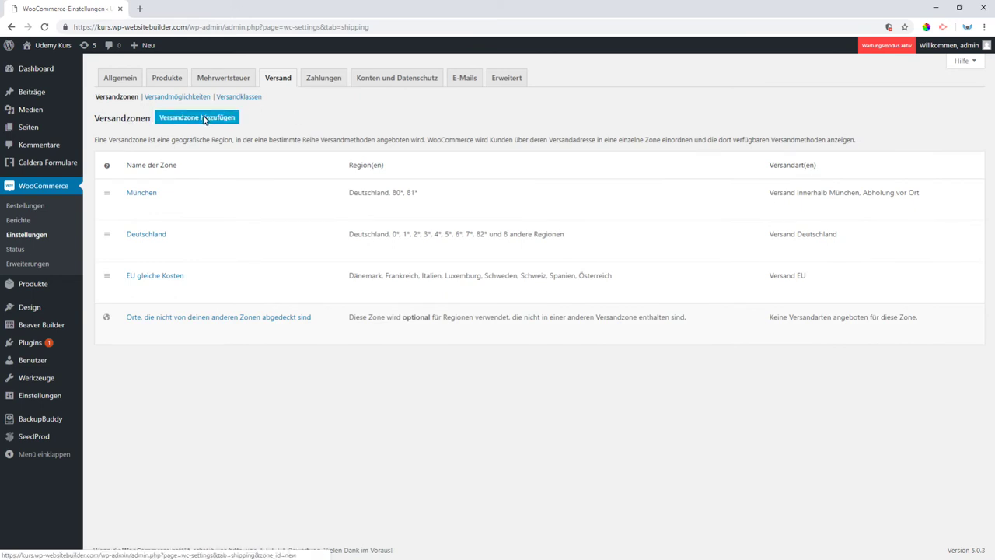
left_click(193, 117)
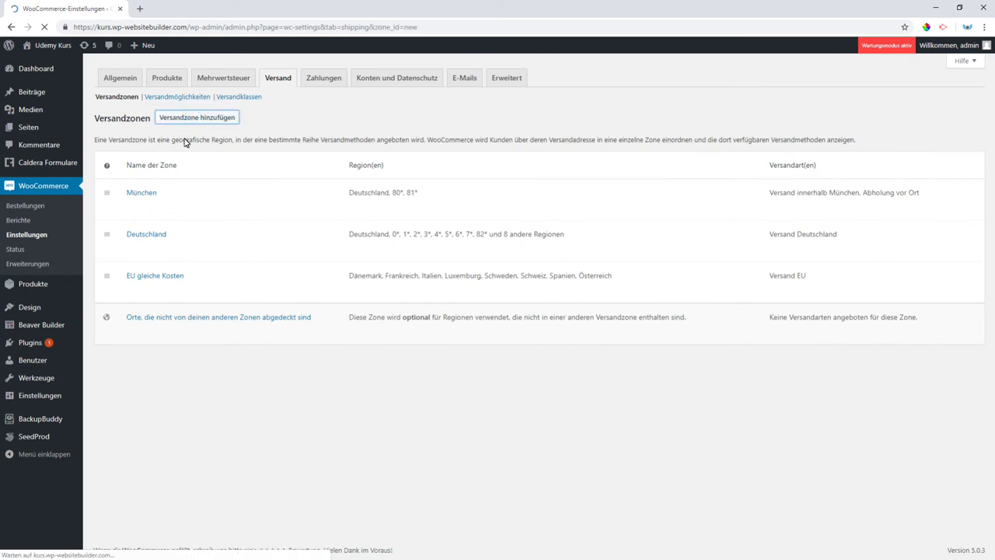
left_click(278, 148)
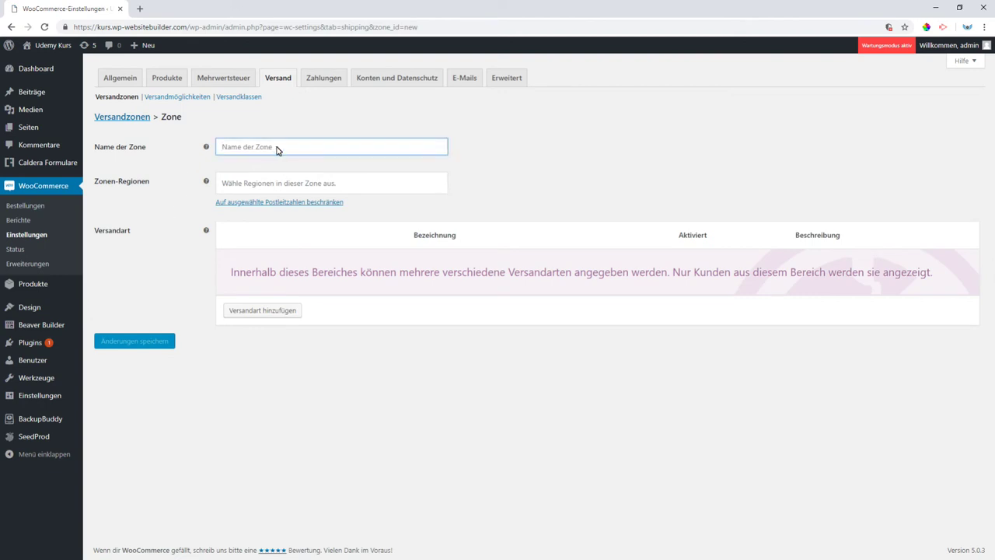
type("Nicht")
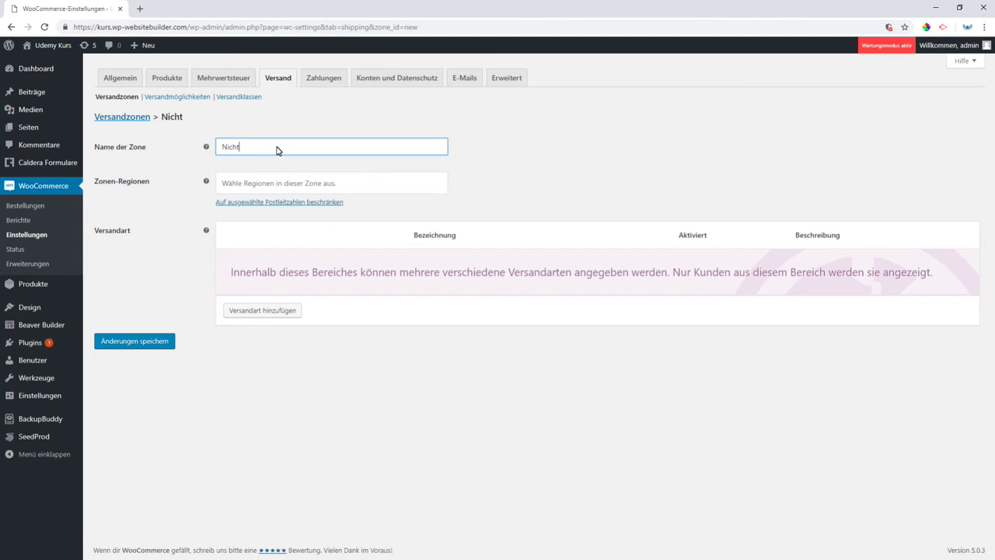
type(" EU")
Step: Assign the regions Vereinigte Staaten von Amerika (USA) and Japan to the Nicht EU zone
left_click(272, 183)
left_click(271, 183)
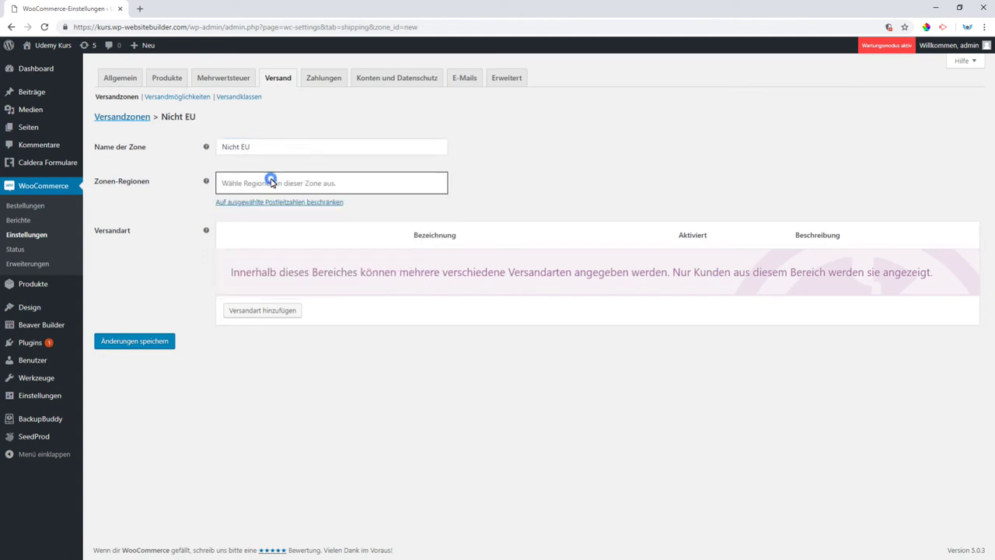
type("Verei")
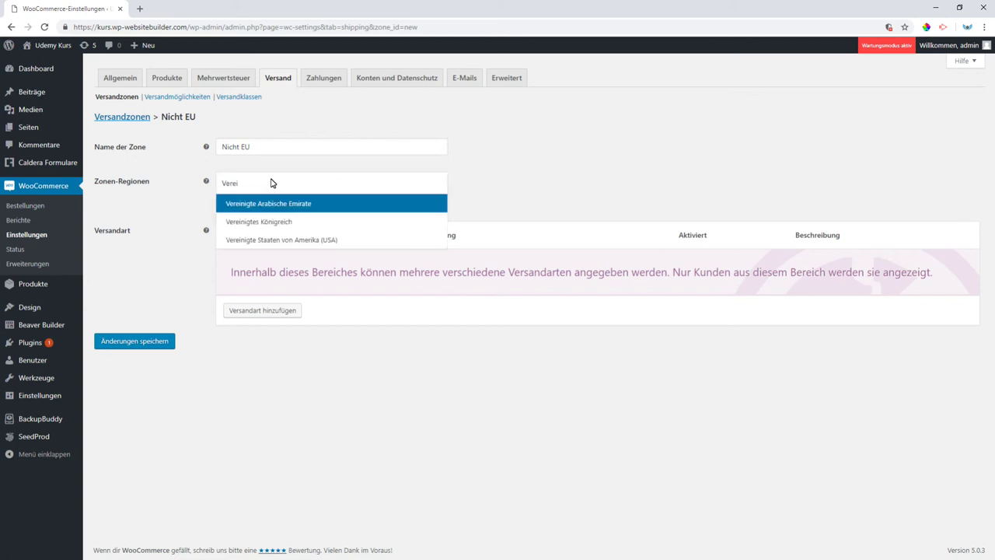
left_click(296, 241)
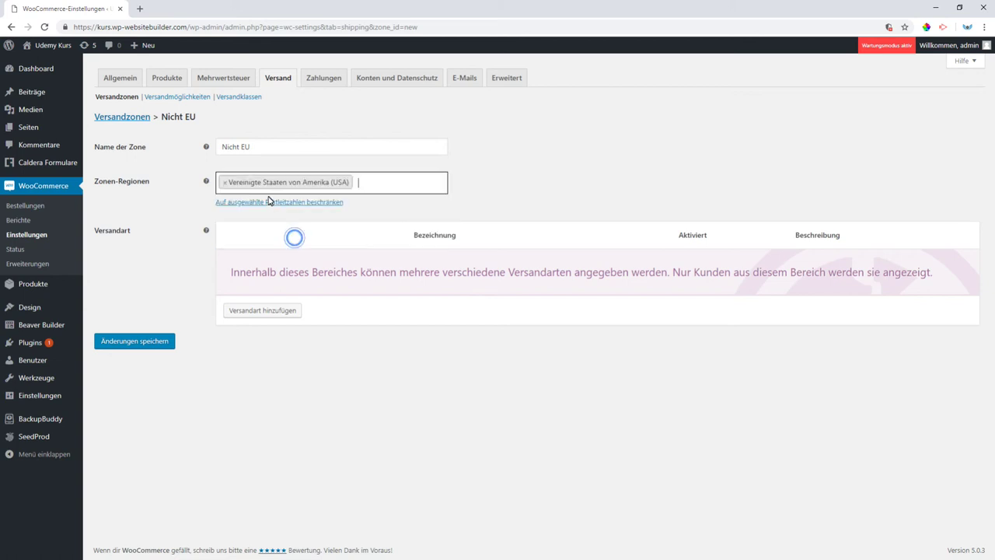
left_click(328, 184)
type("Japa")
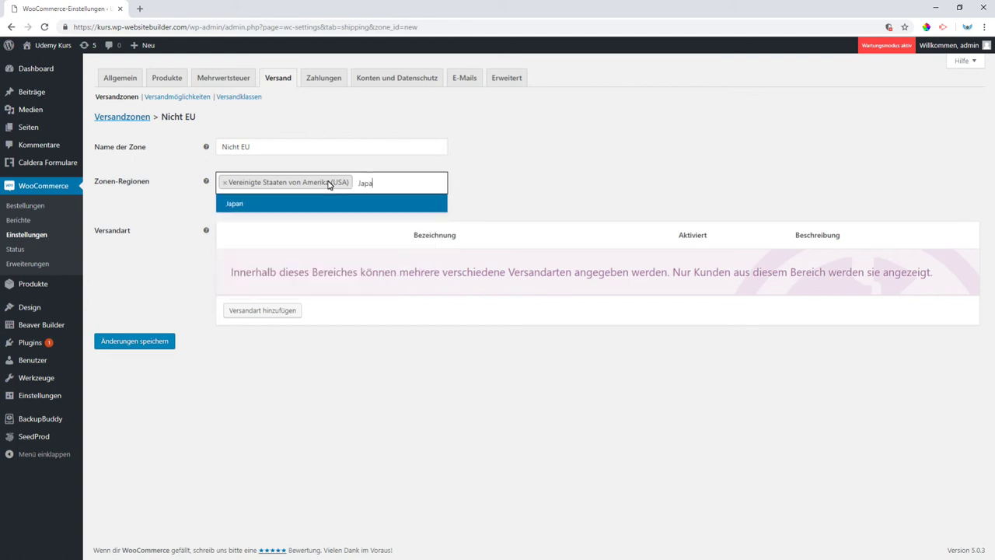
left_click(326, 199)
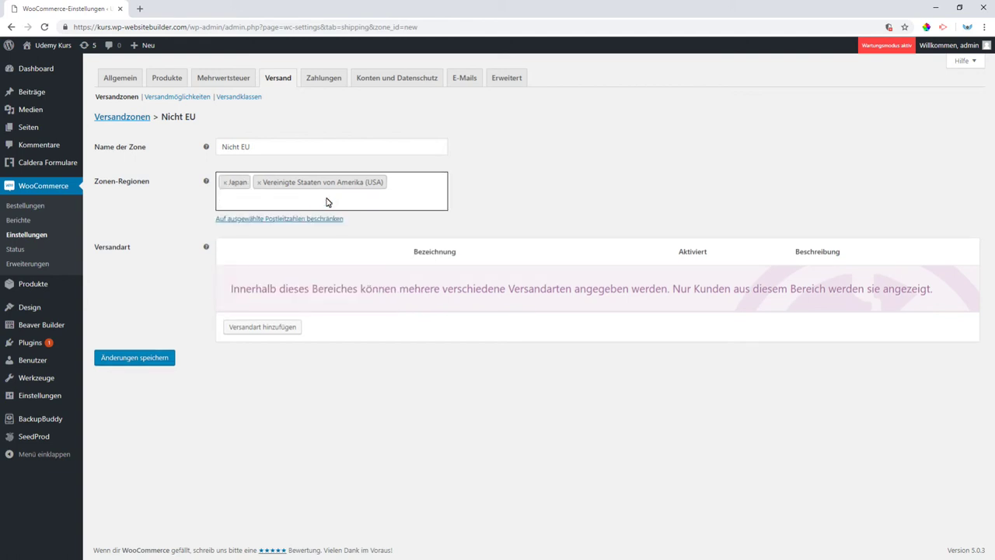
Step: Add the regions Australien, Afrika, China, Südamerika and Russland to the Nicht EU zone
type("Aust")
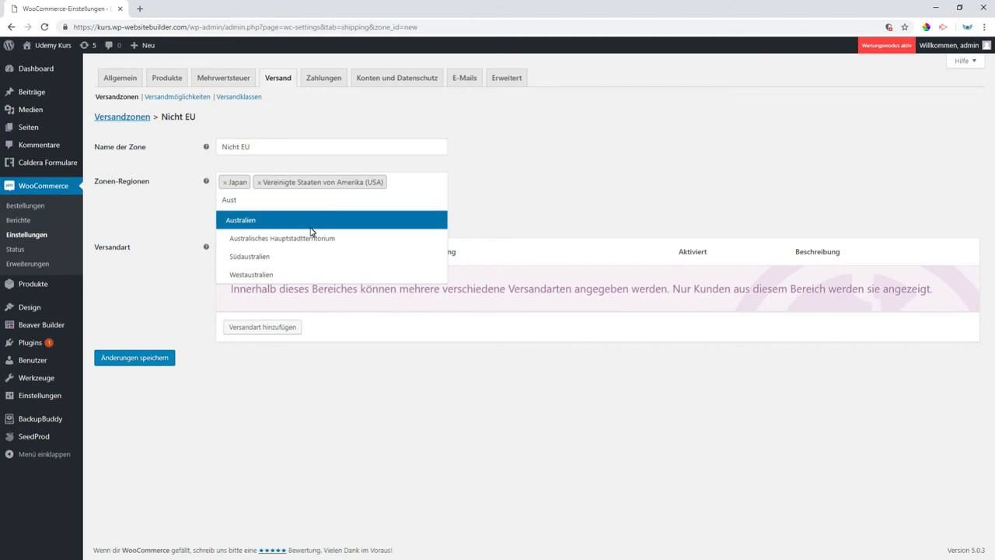
left_click(313, 223)
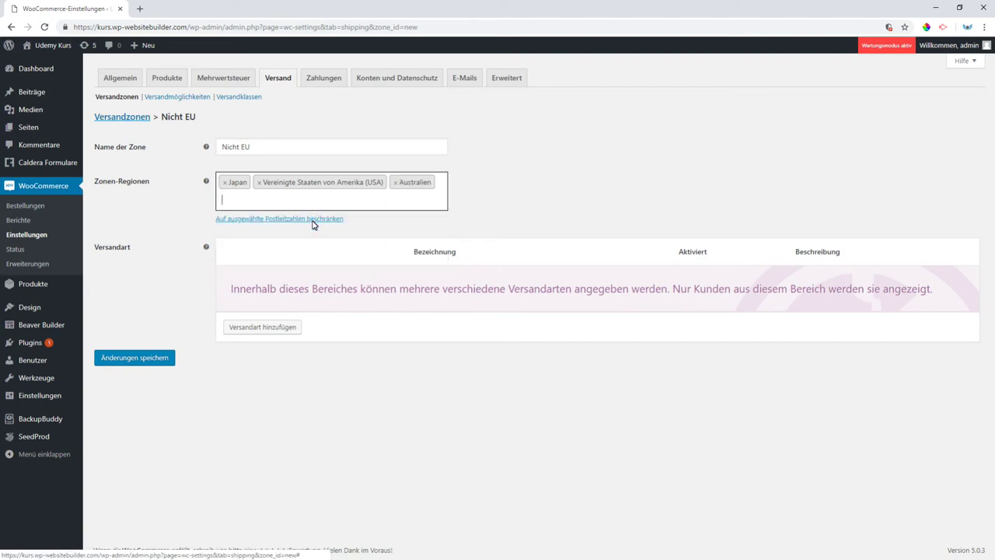
type("afr")
left_click(313, 223)
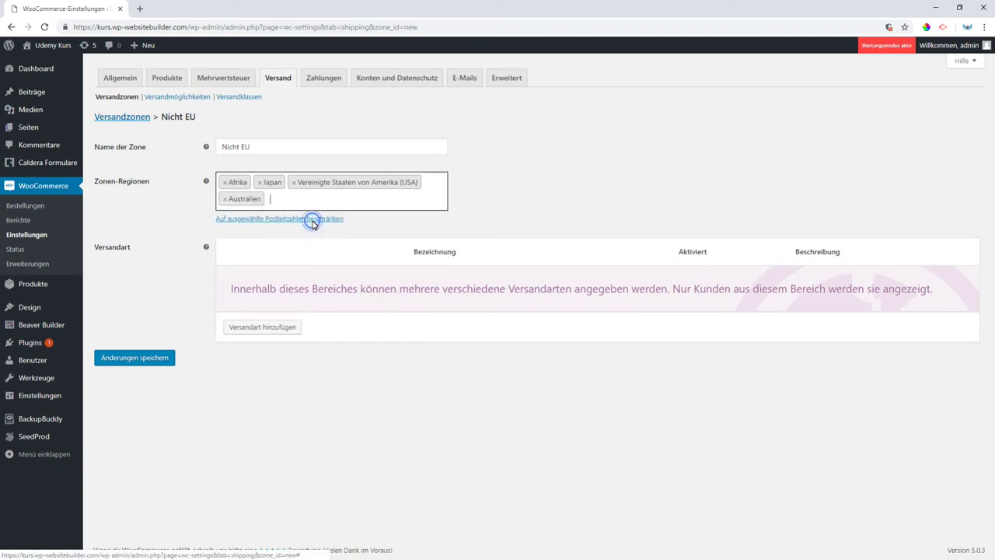
type("Chi")
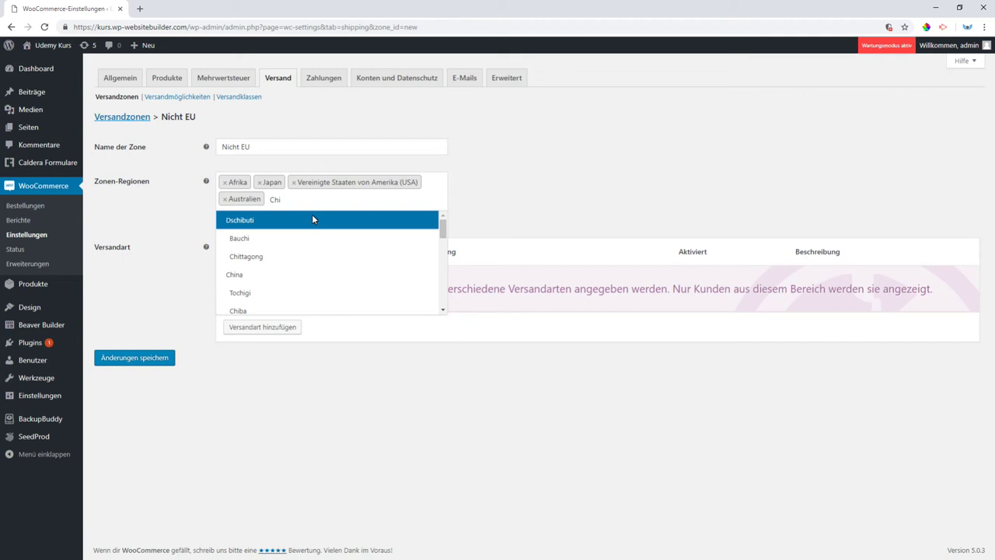
left_click(282, 275)
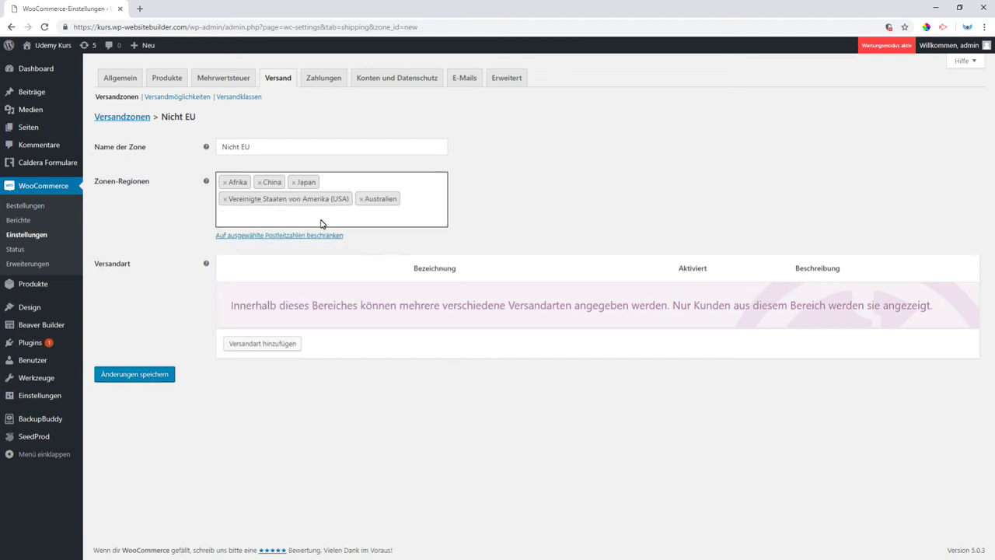
type("Süda")
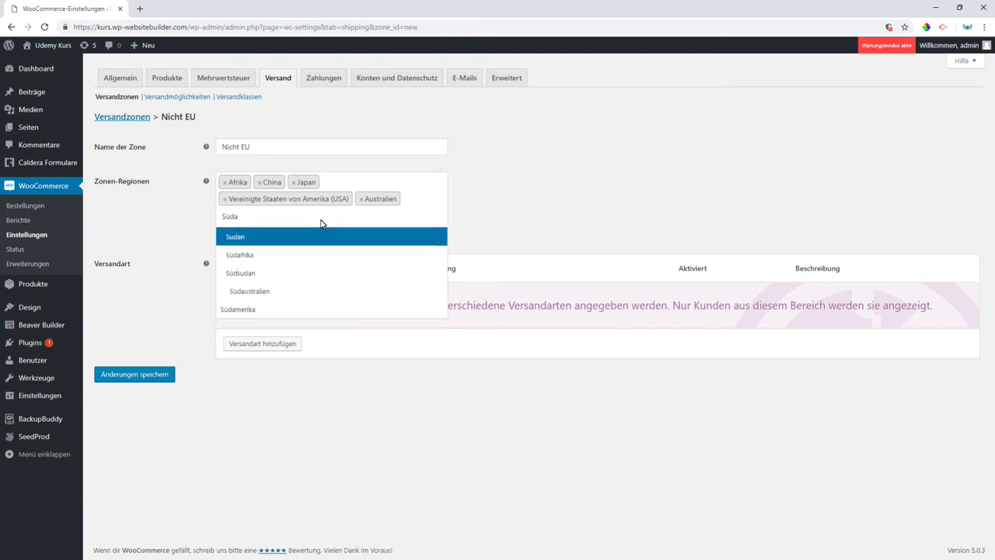
left_click(276, 304)
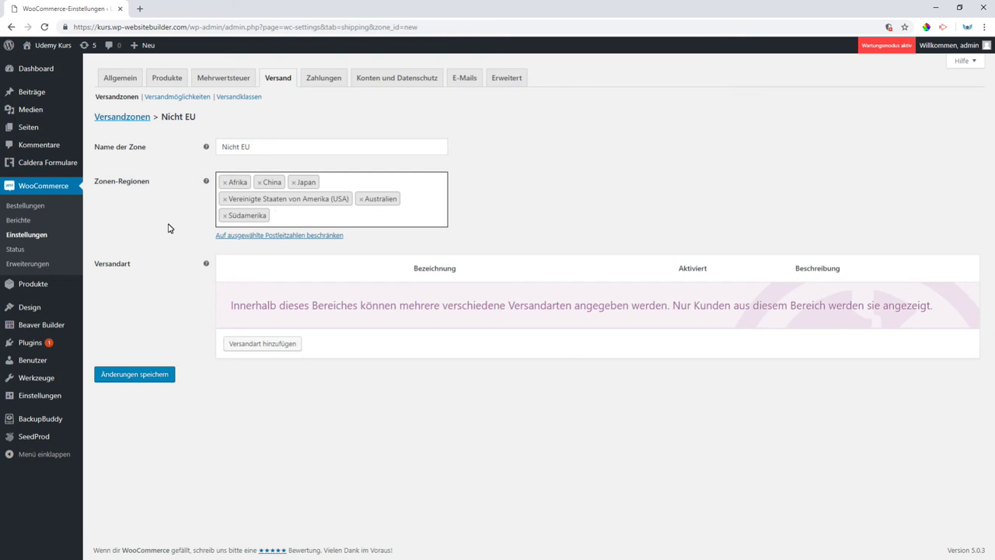
left_click(217, 223)
type("Russ")
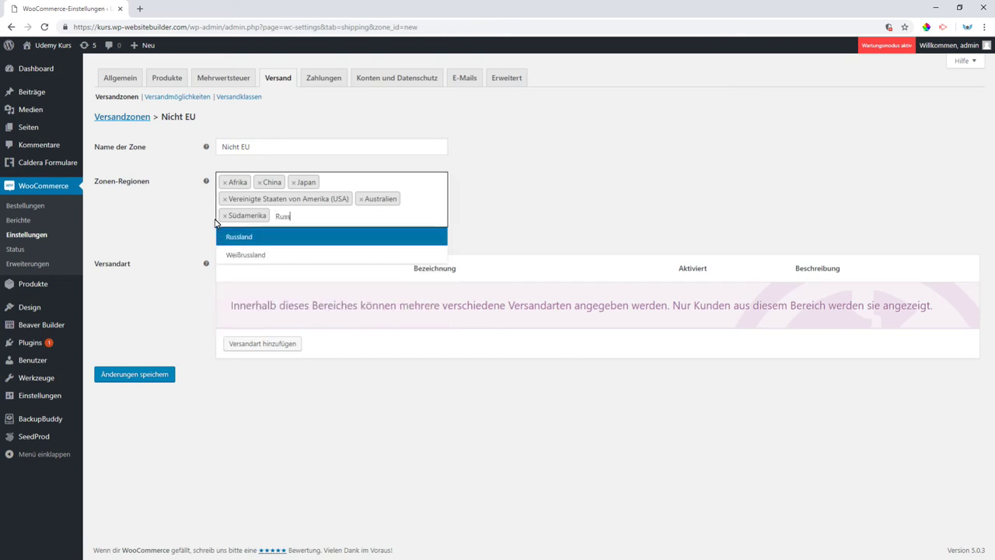
left_click(191, 205)
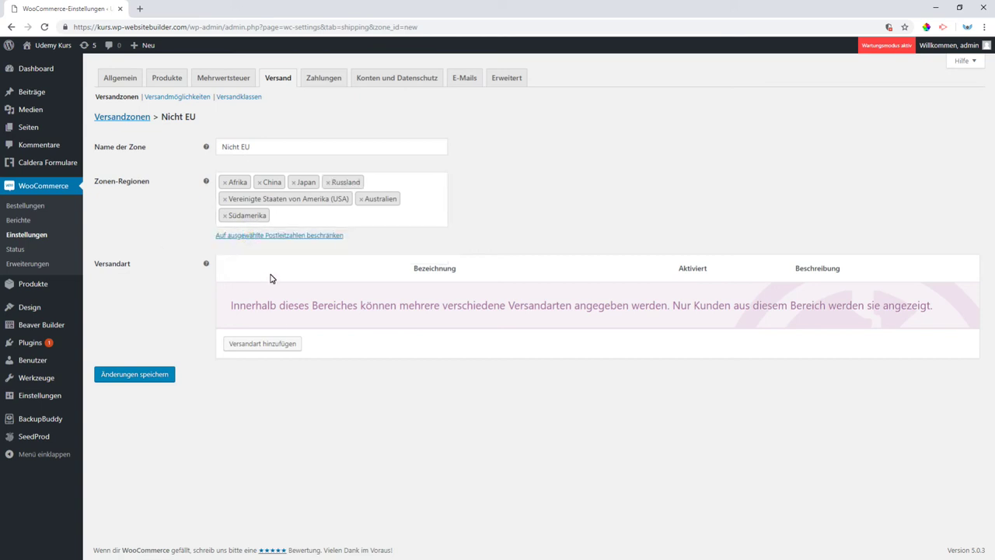
Step: Add the shipping method Versandkostenpauschale to the Nicht EU zone and set its cost to 14.99
left_click(272, 343)
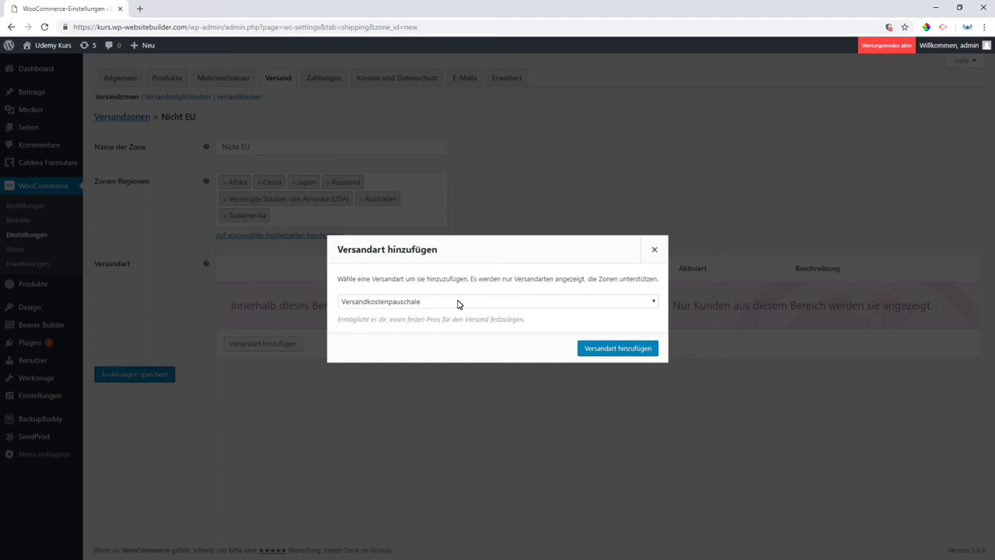
left_click(595, 347)
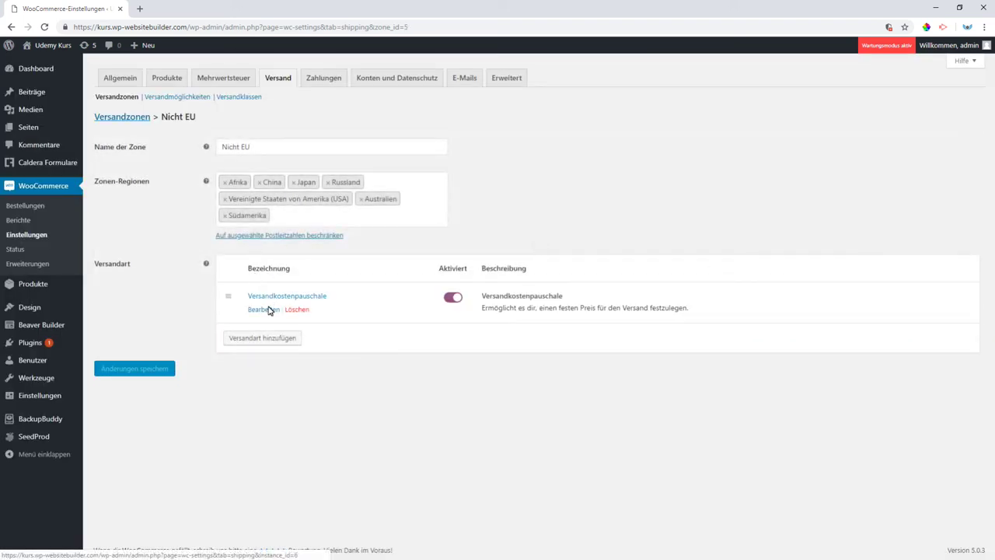
left_click(268, 308)
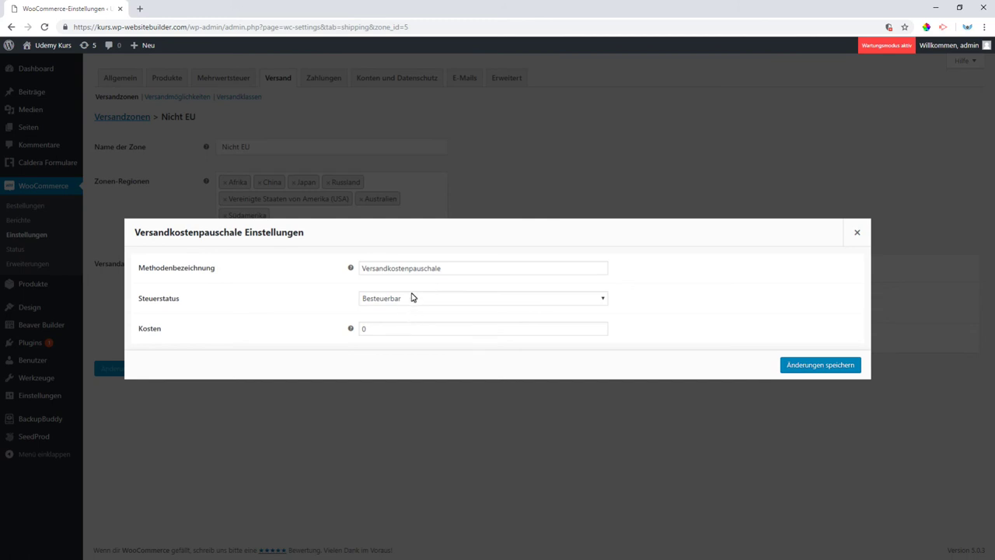
double_click(392, 329)
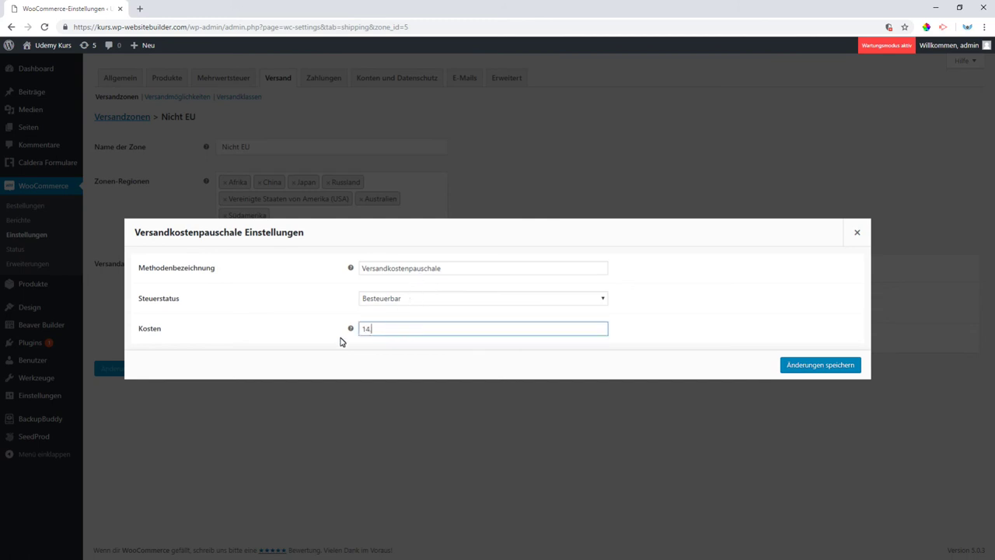
type("14.99")
Step: Name the Nicht EU zone's flat-rate method "Versand ausserhalb Europa" and save its settings
double_click(452, 270)
type("Versand ausserhalb Europa")
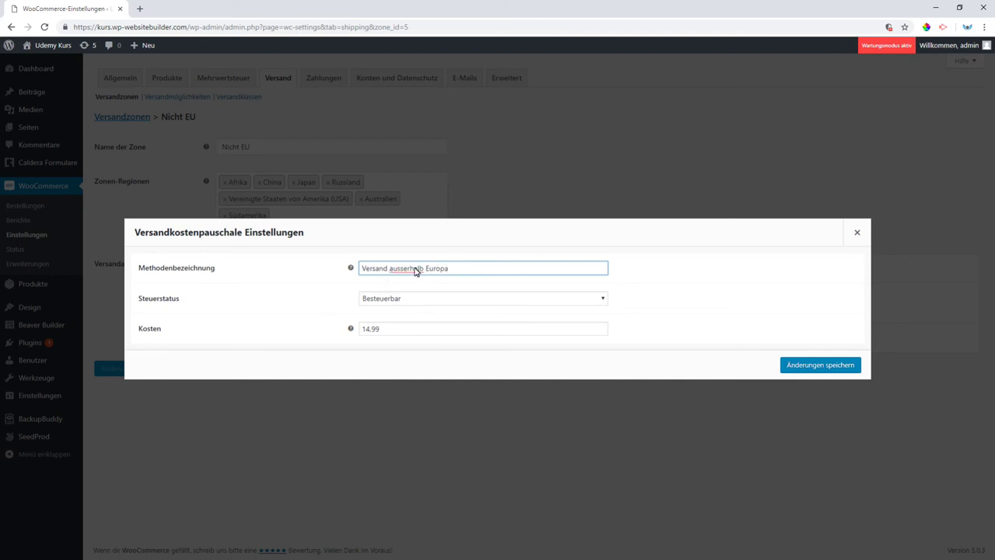
left_click(793, 367)
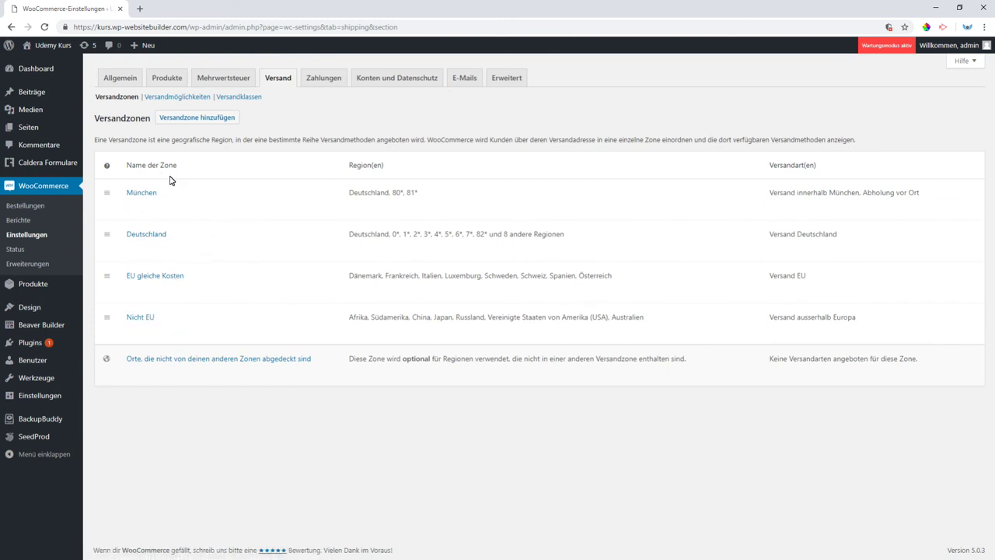
Step: In the Versandmöglichkeiten, set the Versandziel to "Lieferadresse des Kunden als Standard" and save the changes
left_click(189, 98)
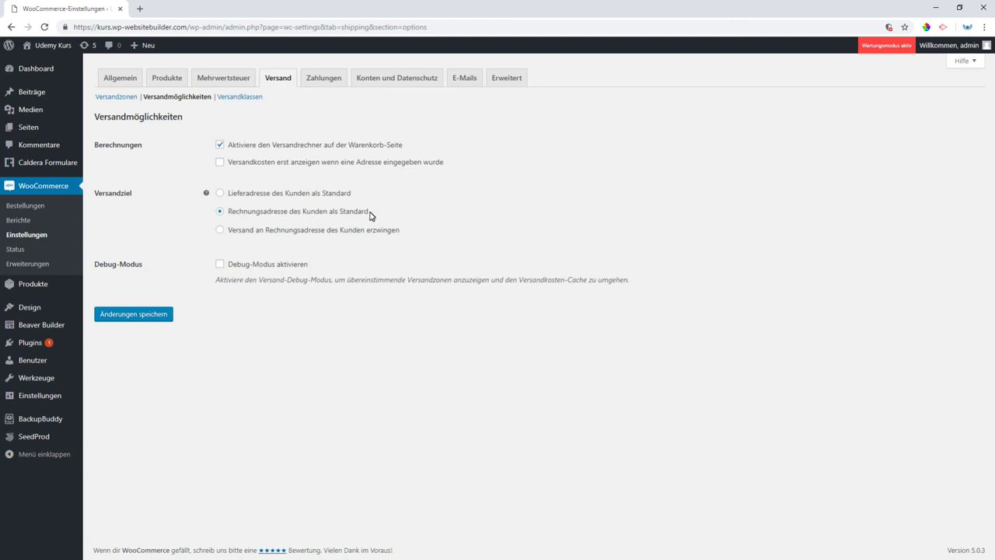
left_click(243, 196)
left_click(146, 313)
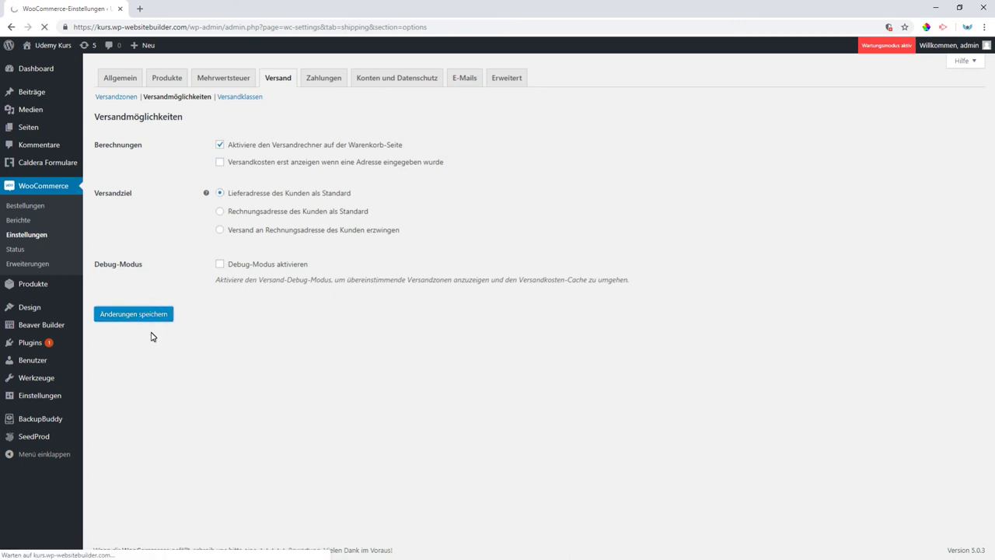